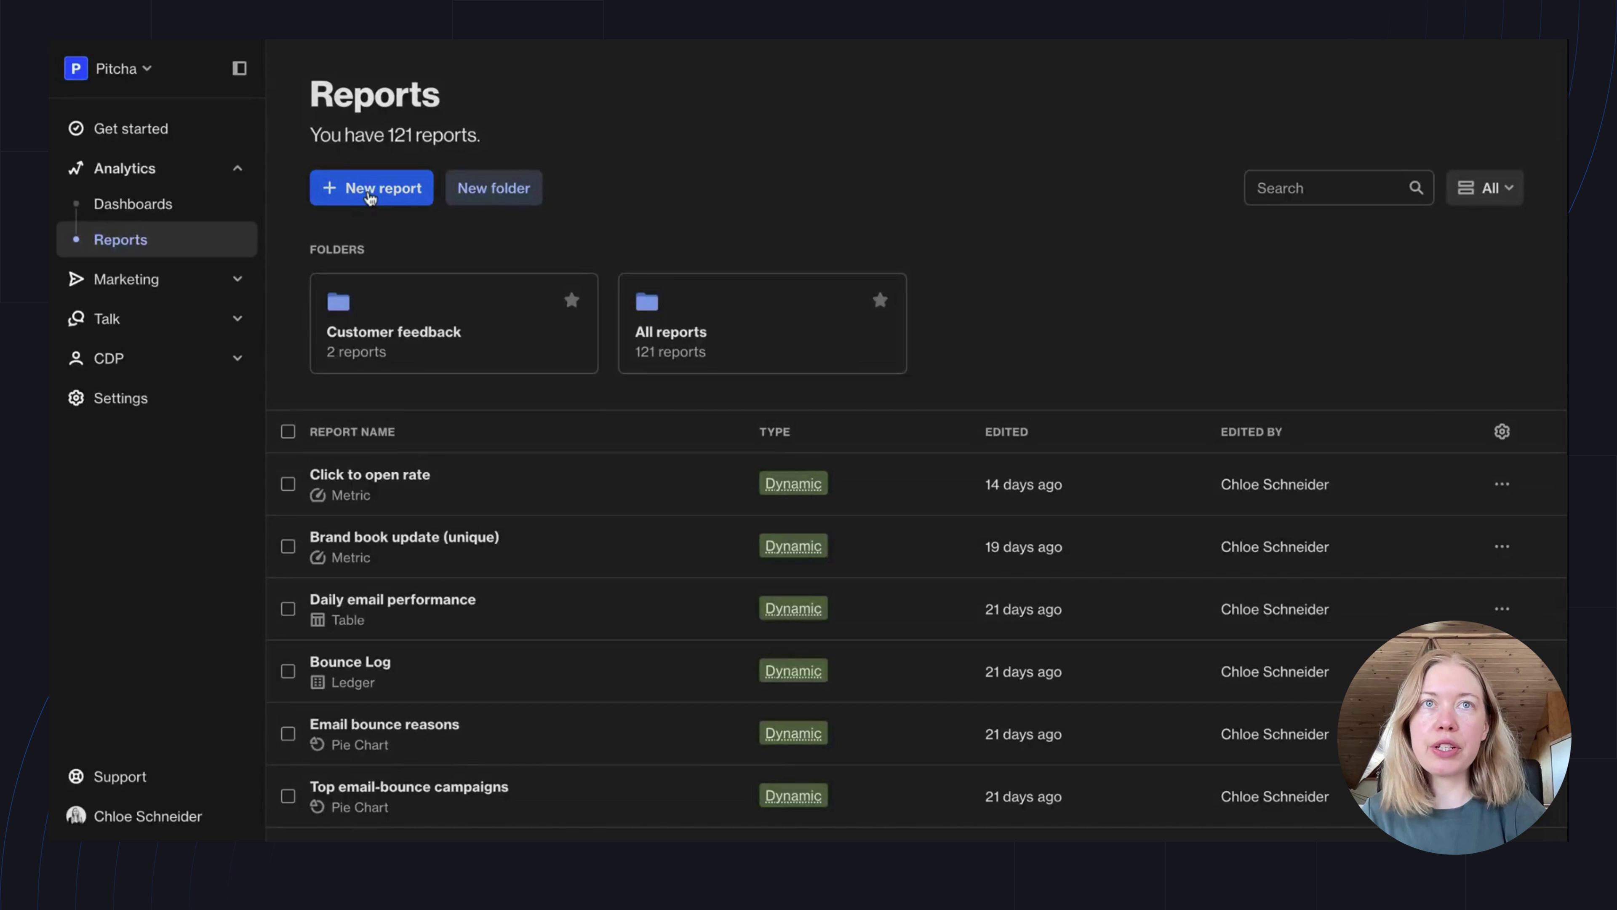
- Create a new report from scratch after browsing the recommended report templates
left_click(369, 199)
scroll(1213, 654, "down", 8)
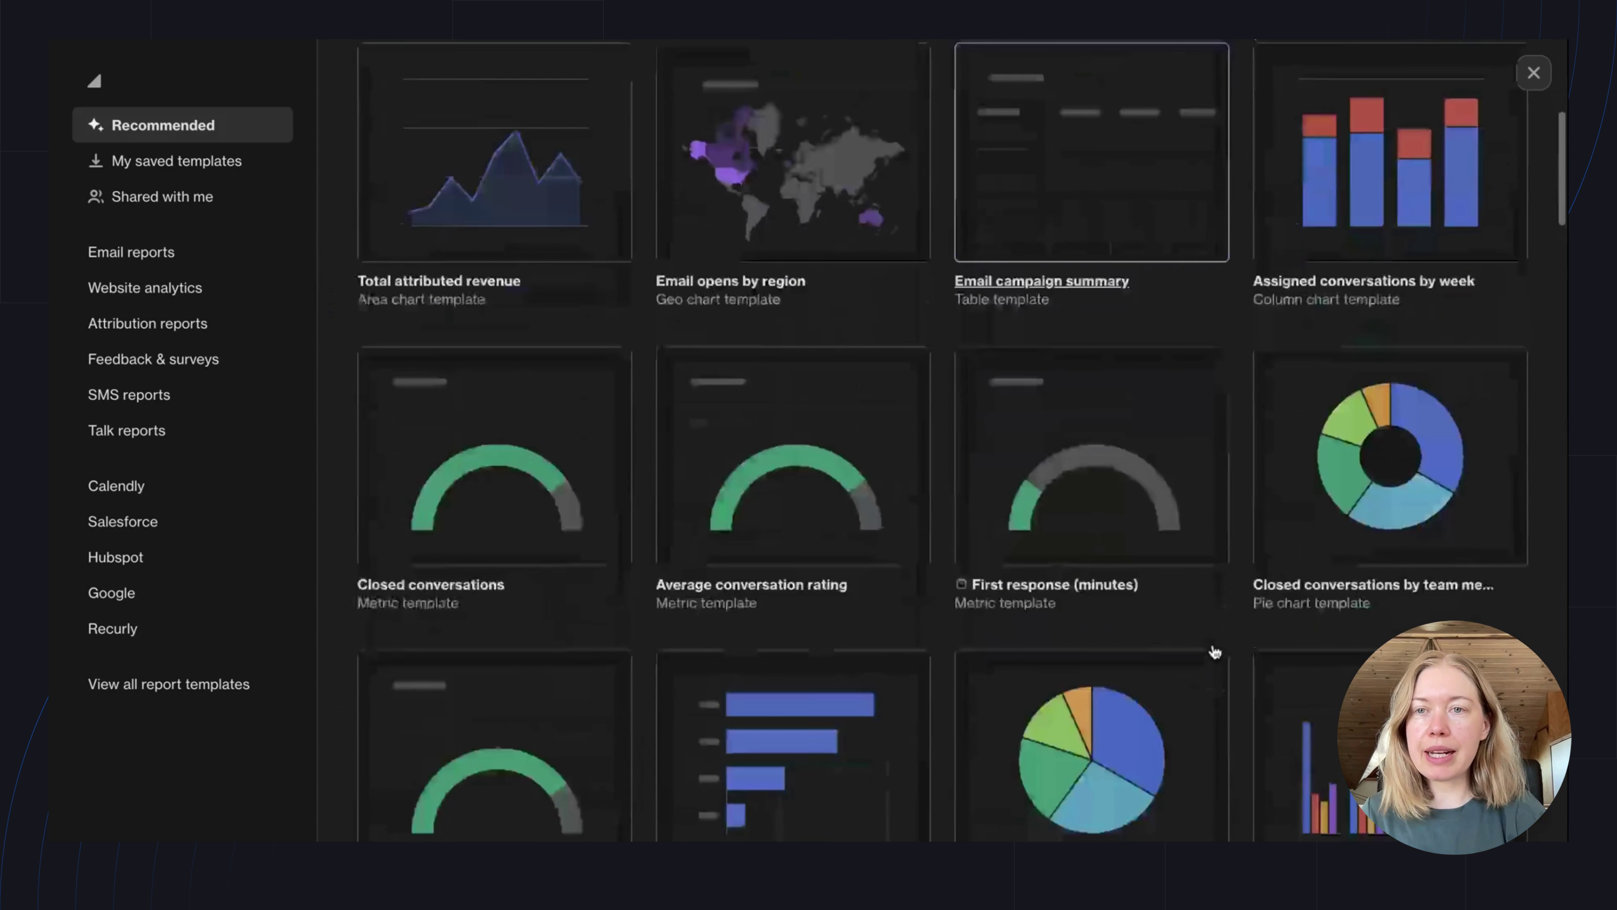
scroll(1213, 652, "up", 8)
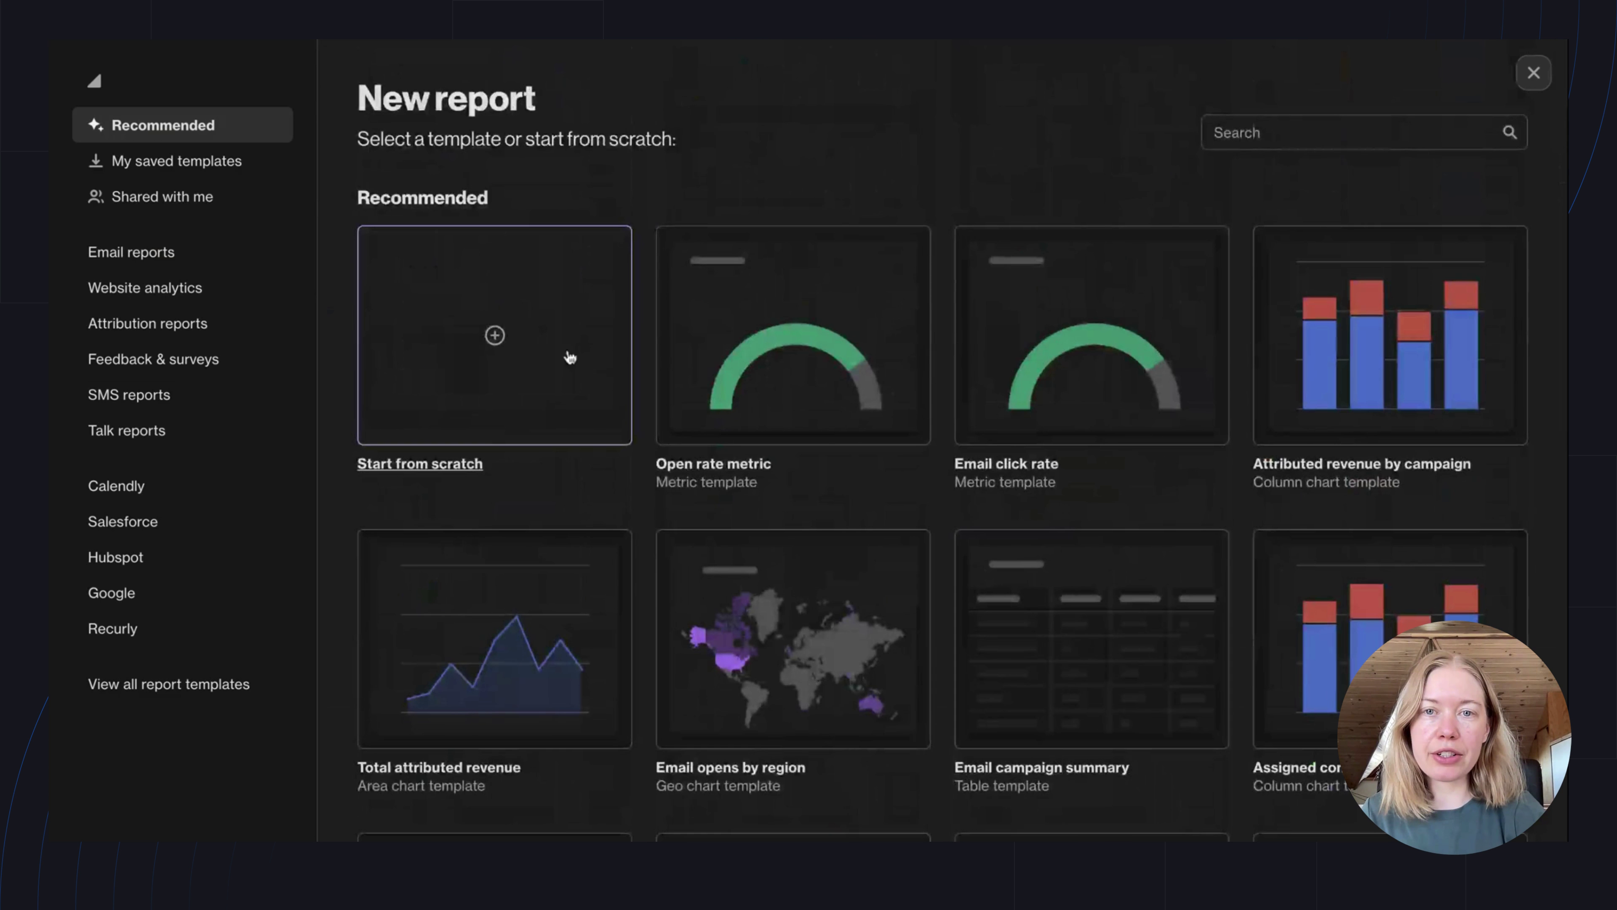
left_click(570, 357)
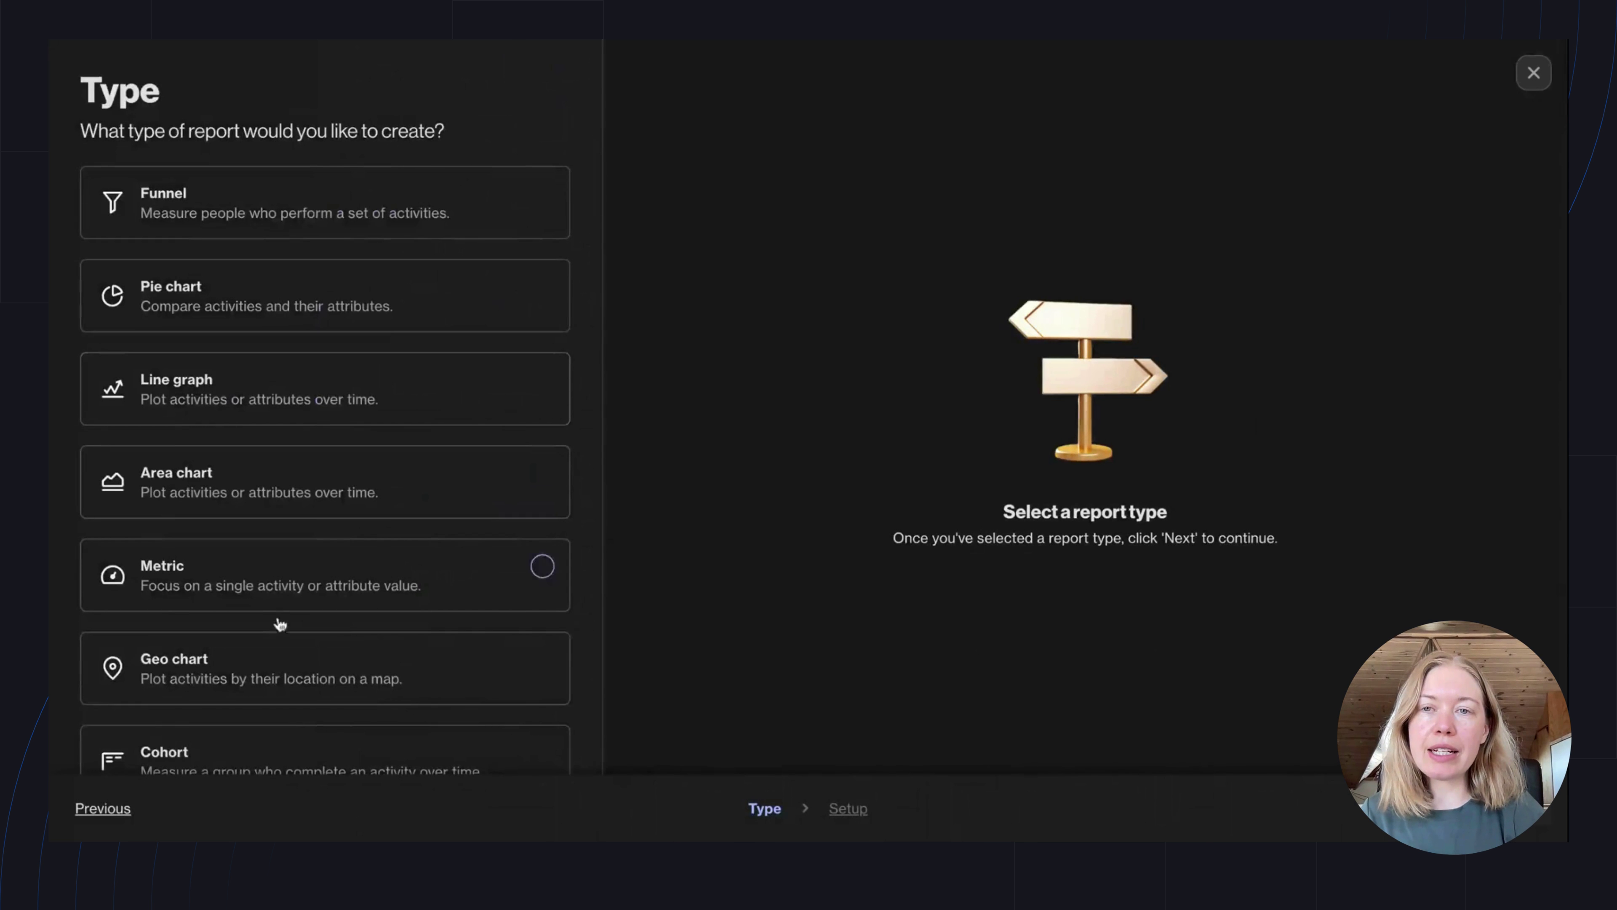
- Choose Pie chart as the report type and continue to the report setup
scroll(260, 657, "down", 5)
scroll(260, 658, "up", 5)
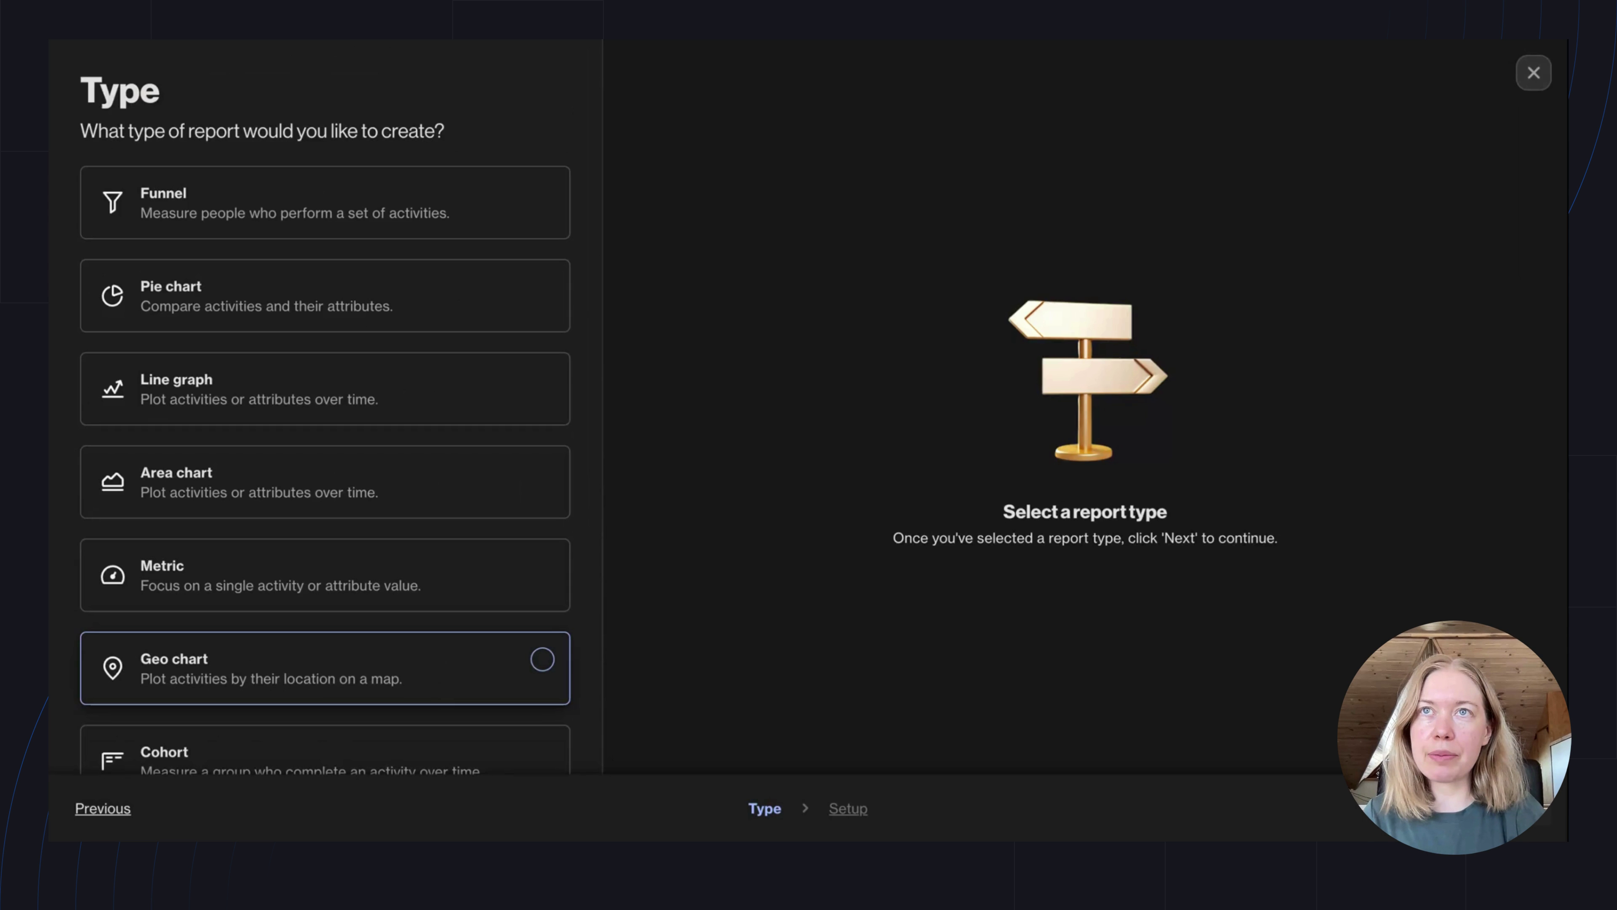
left_click(266, 323)
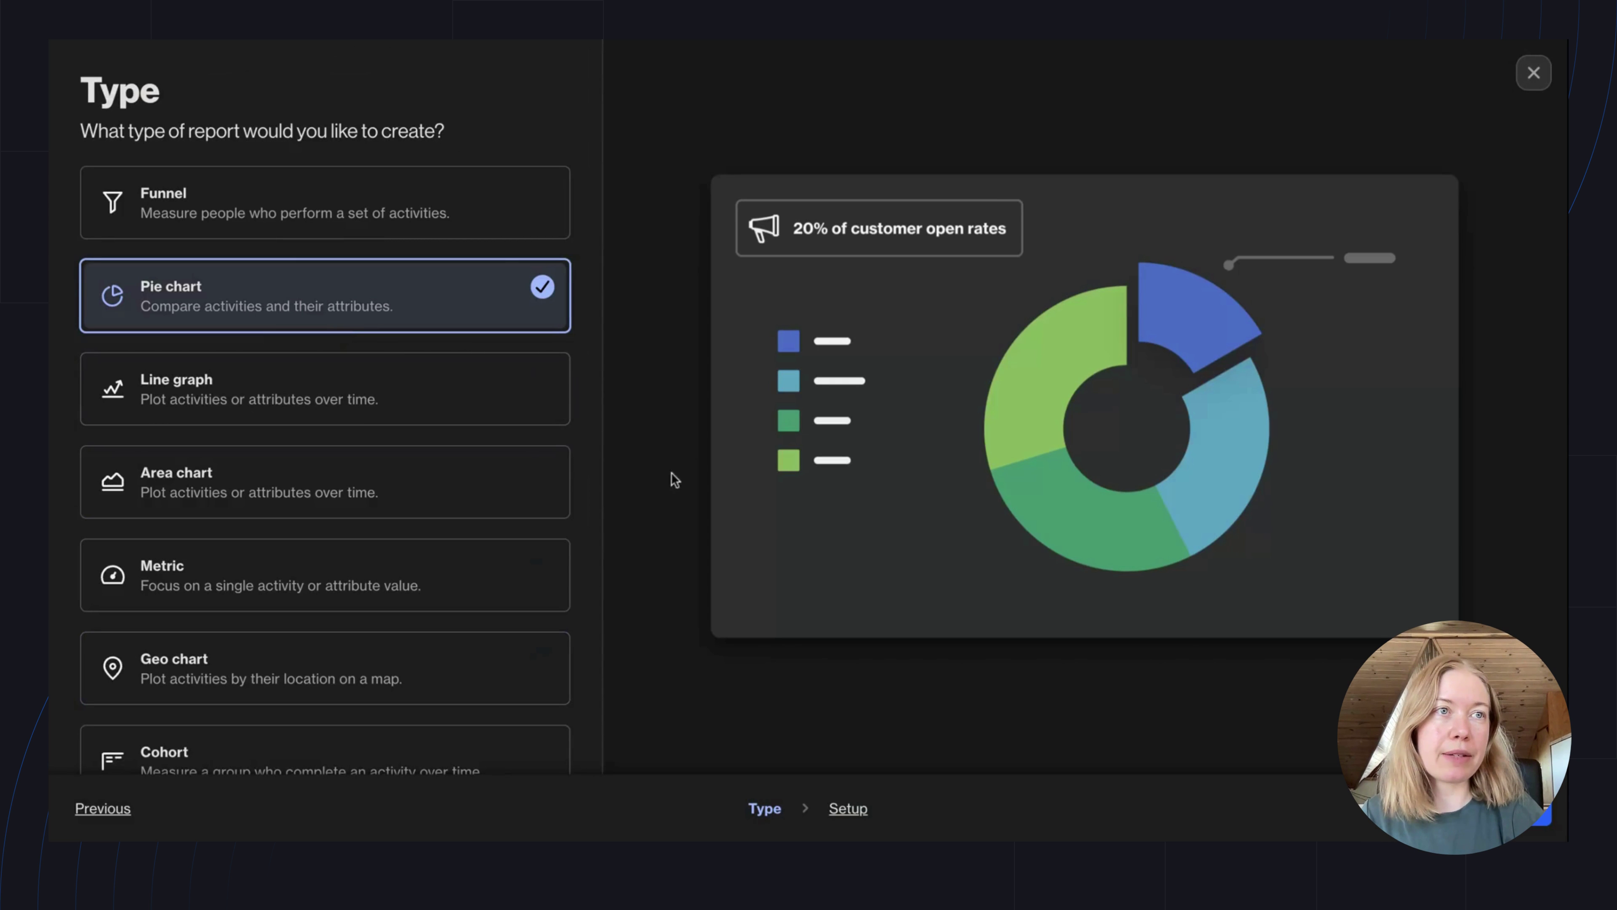
left_click(1519, 808)
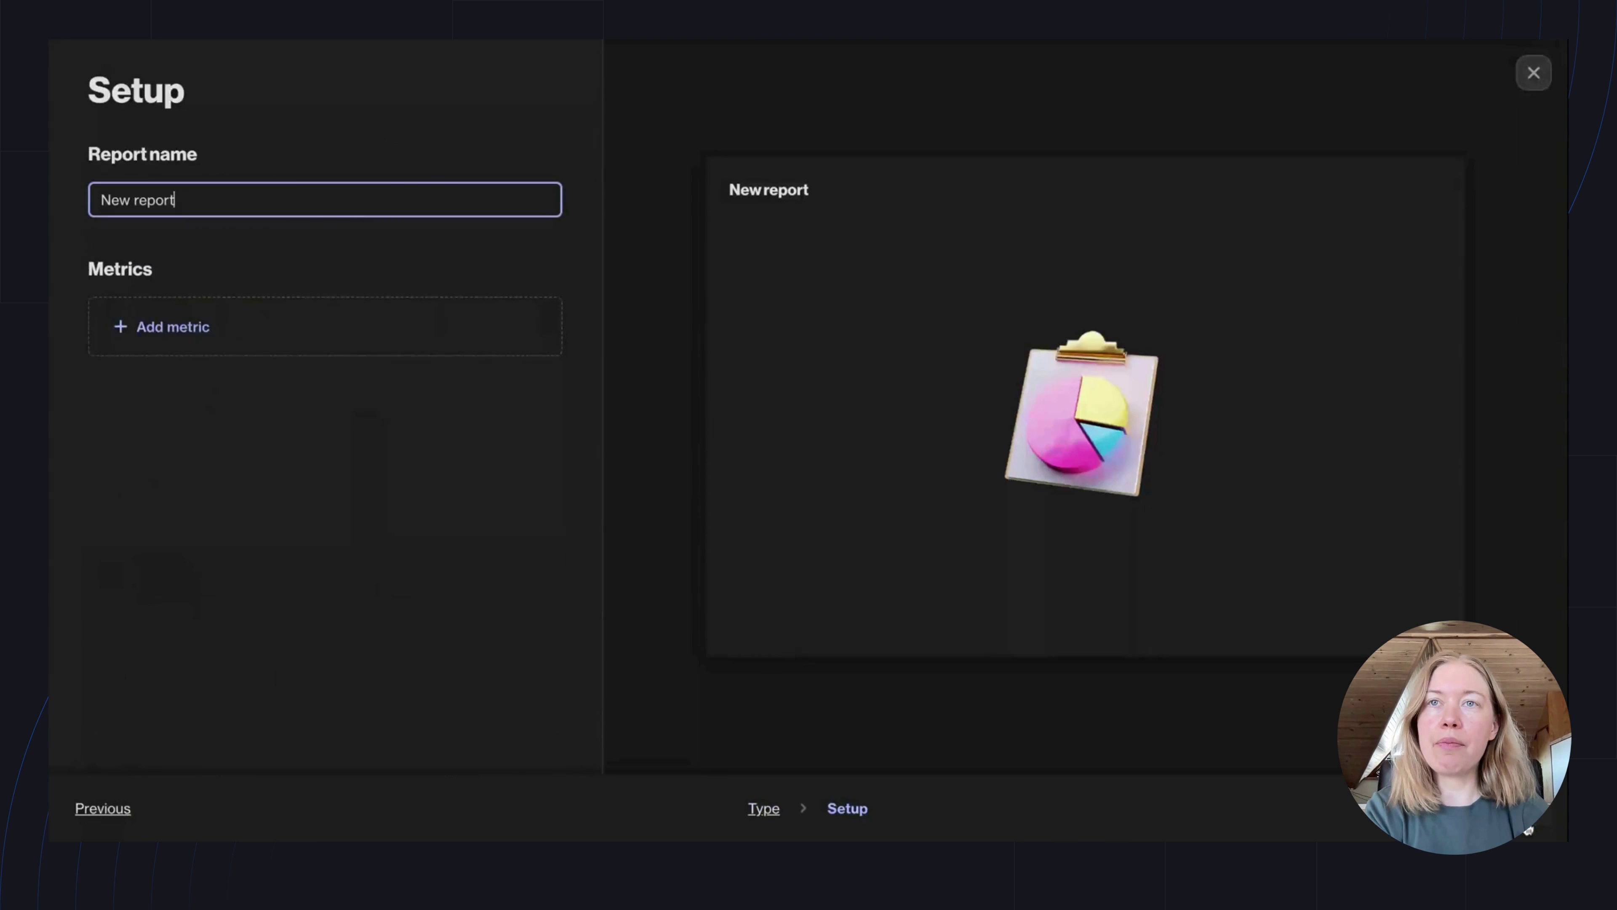
- Add the Reacted to email activity as the report's metric and group it by the Reaction type attribute
left_click(254, 343)
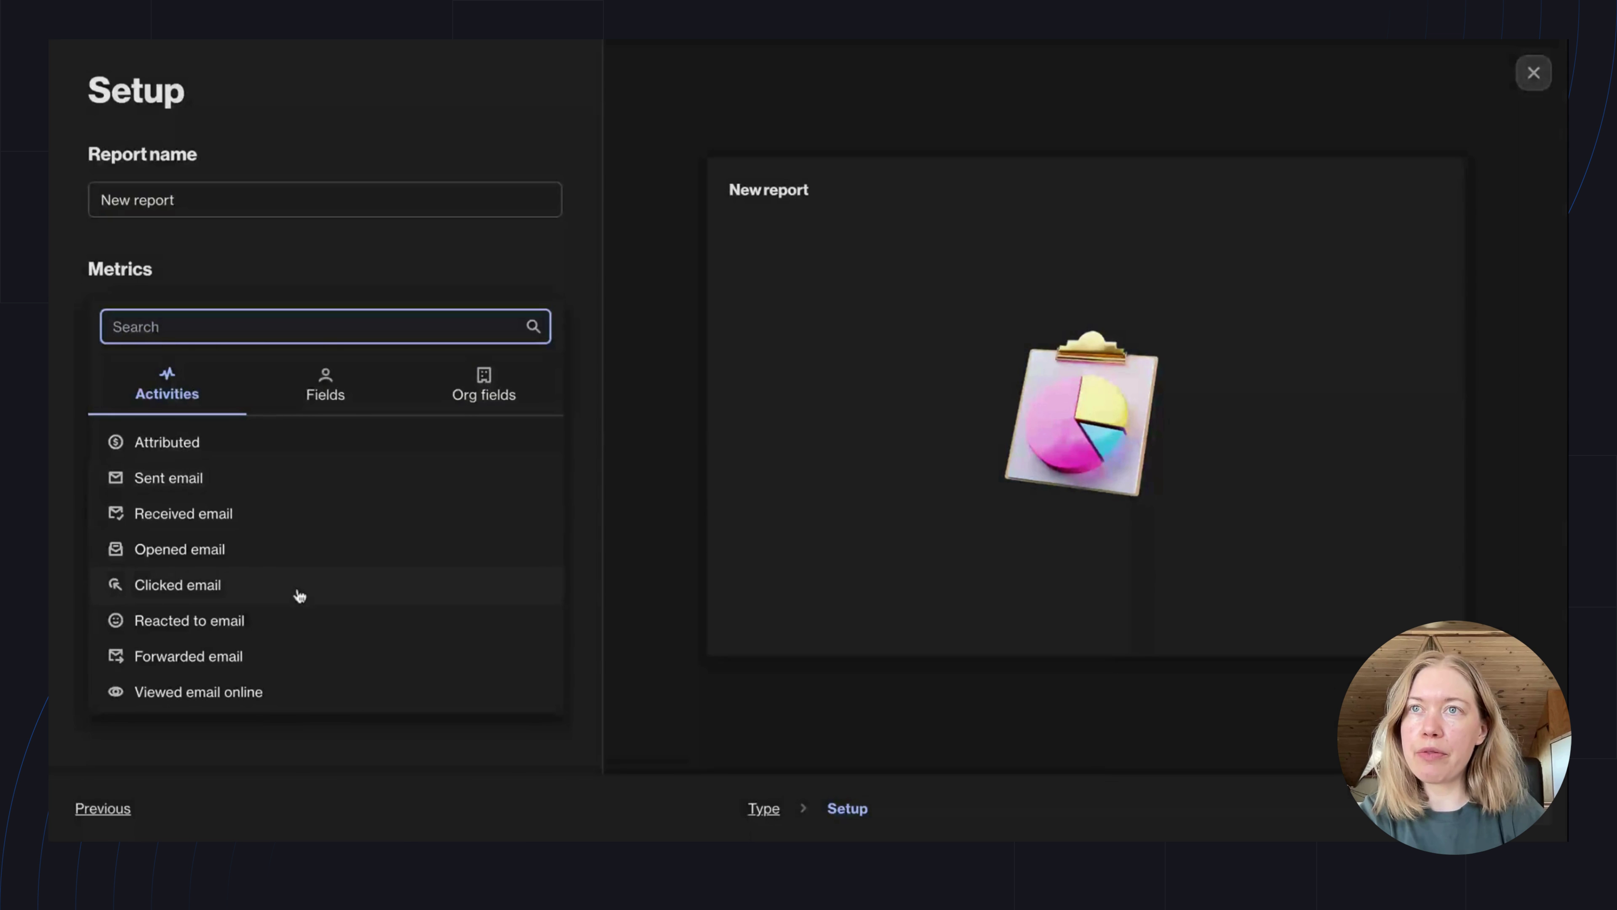
left_click(189, 620)
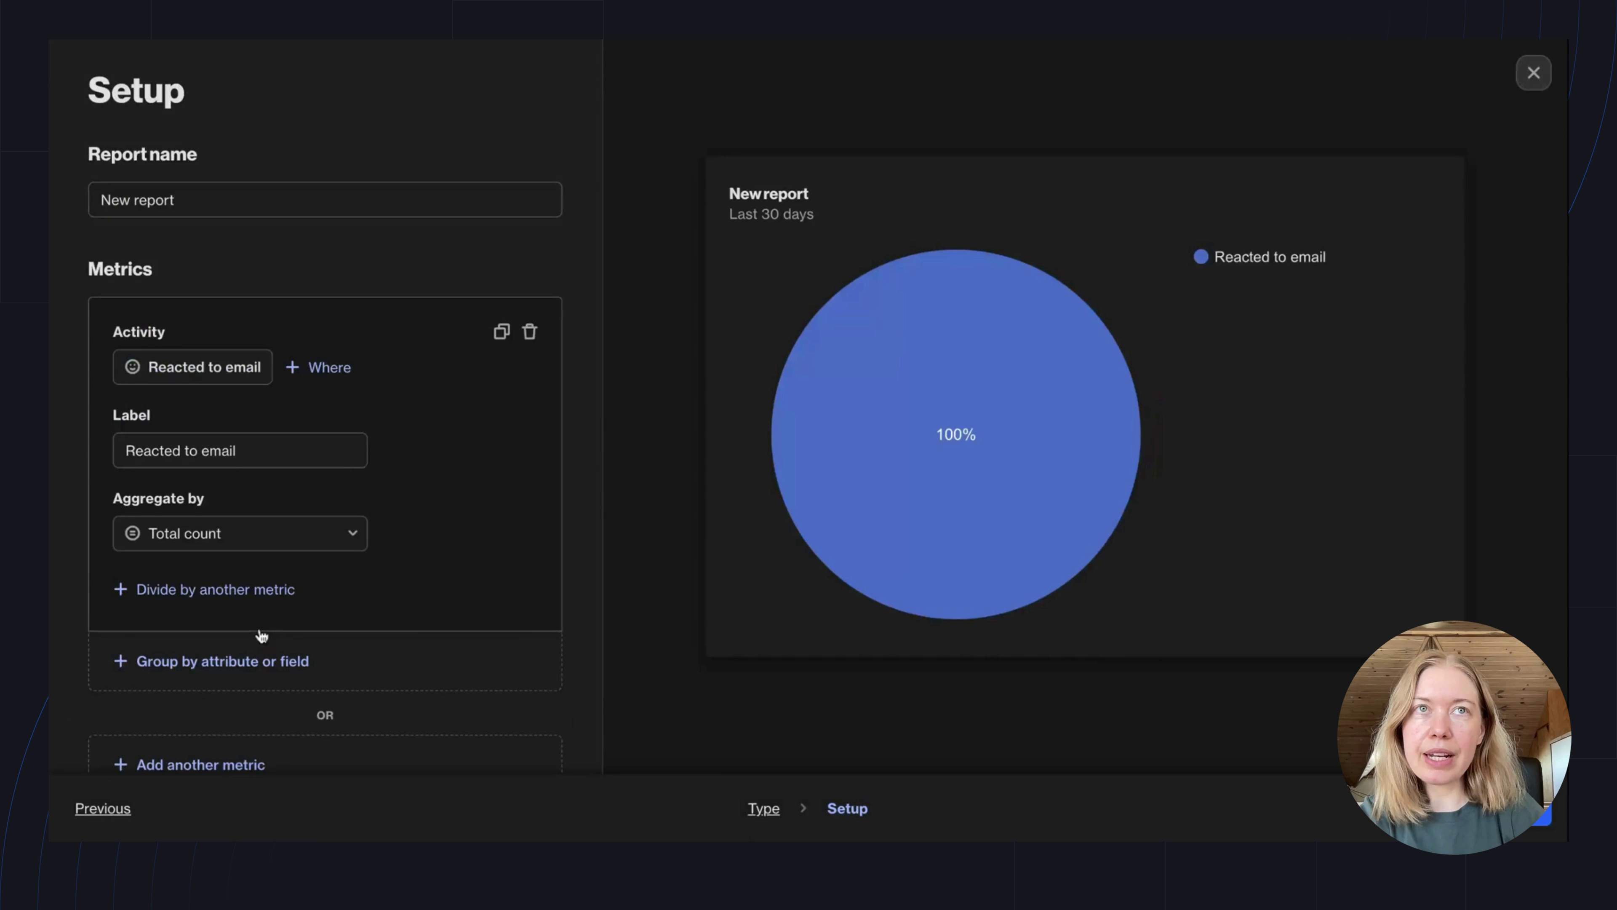
mouse_move(978, 538)
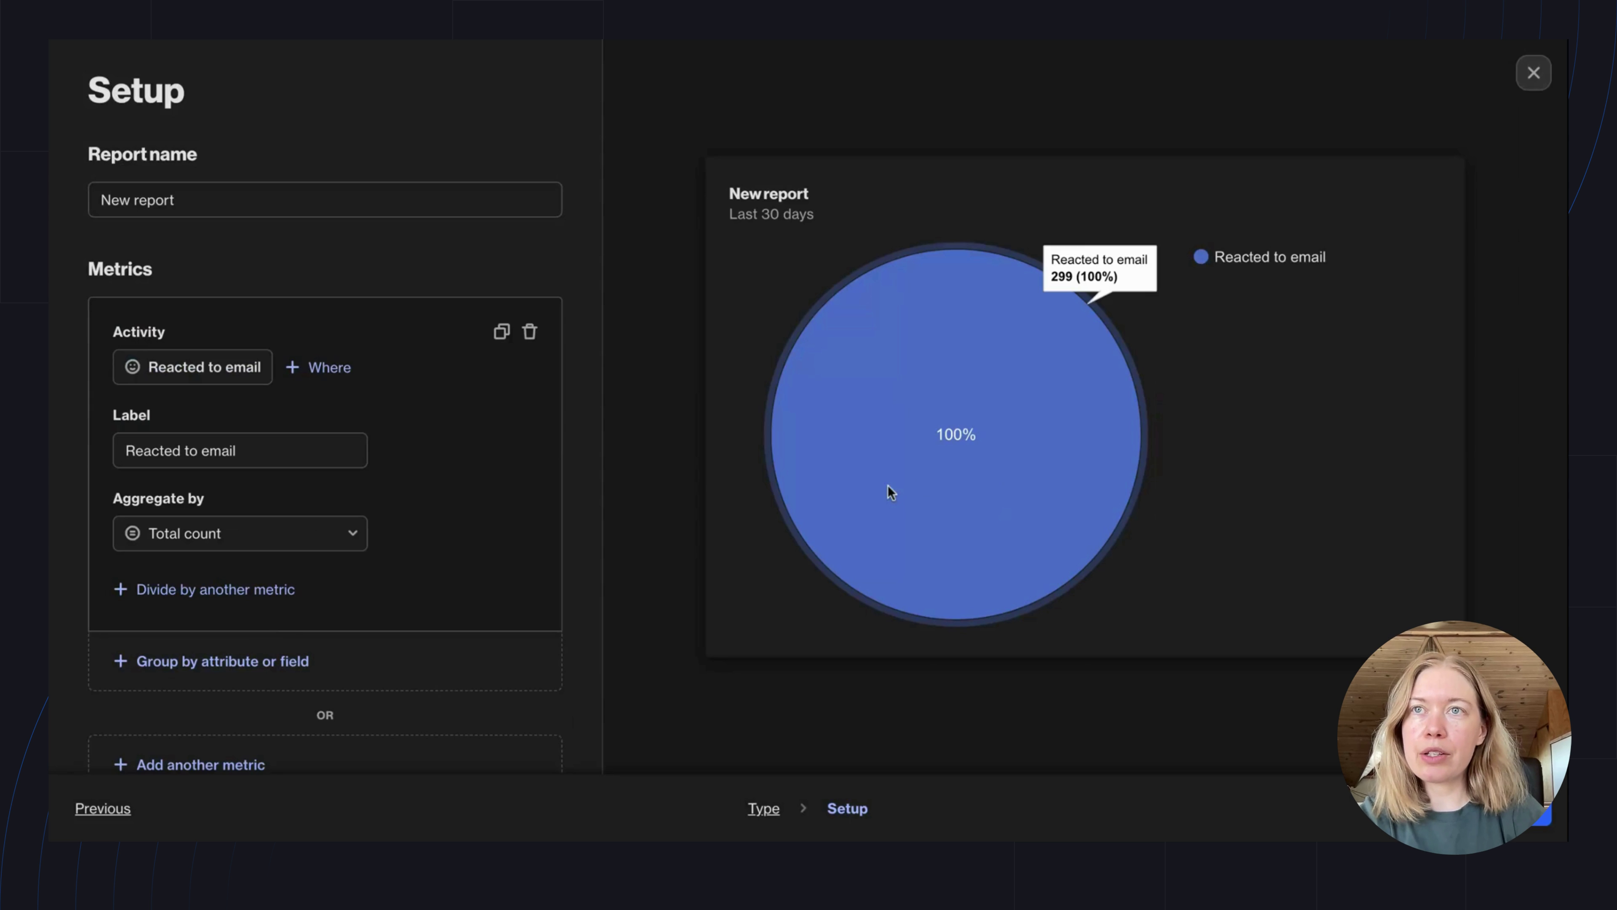
scroll(328, 599, "down", 1)
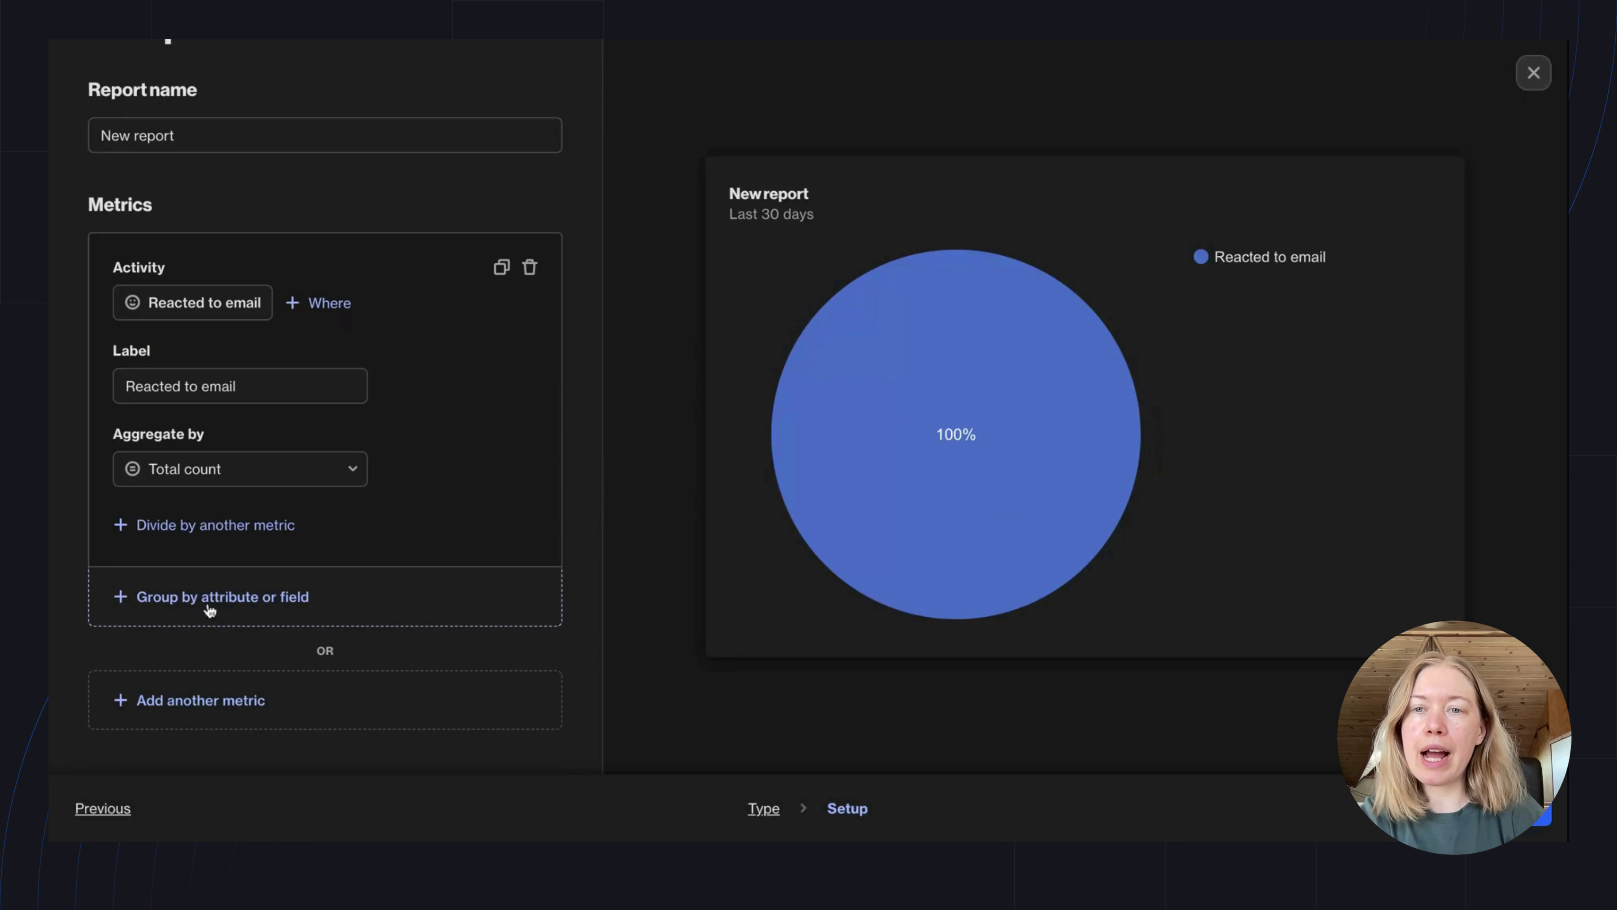
left_click(179, 599)
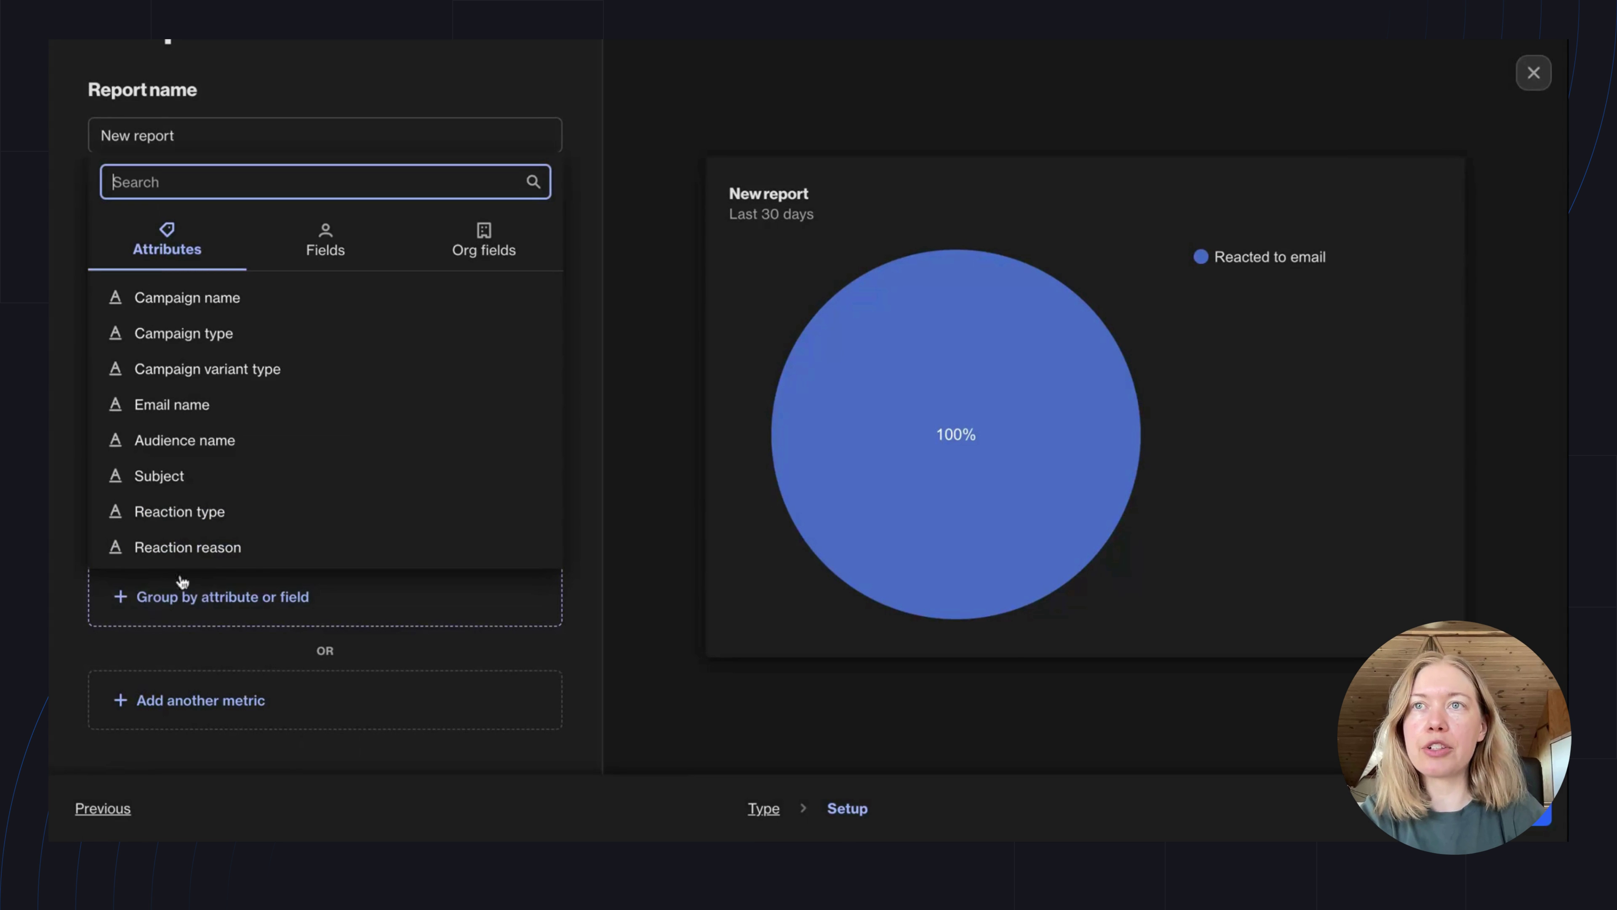
left_click(222, 518)
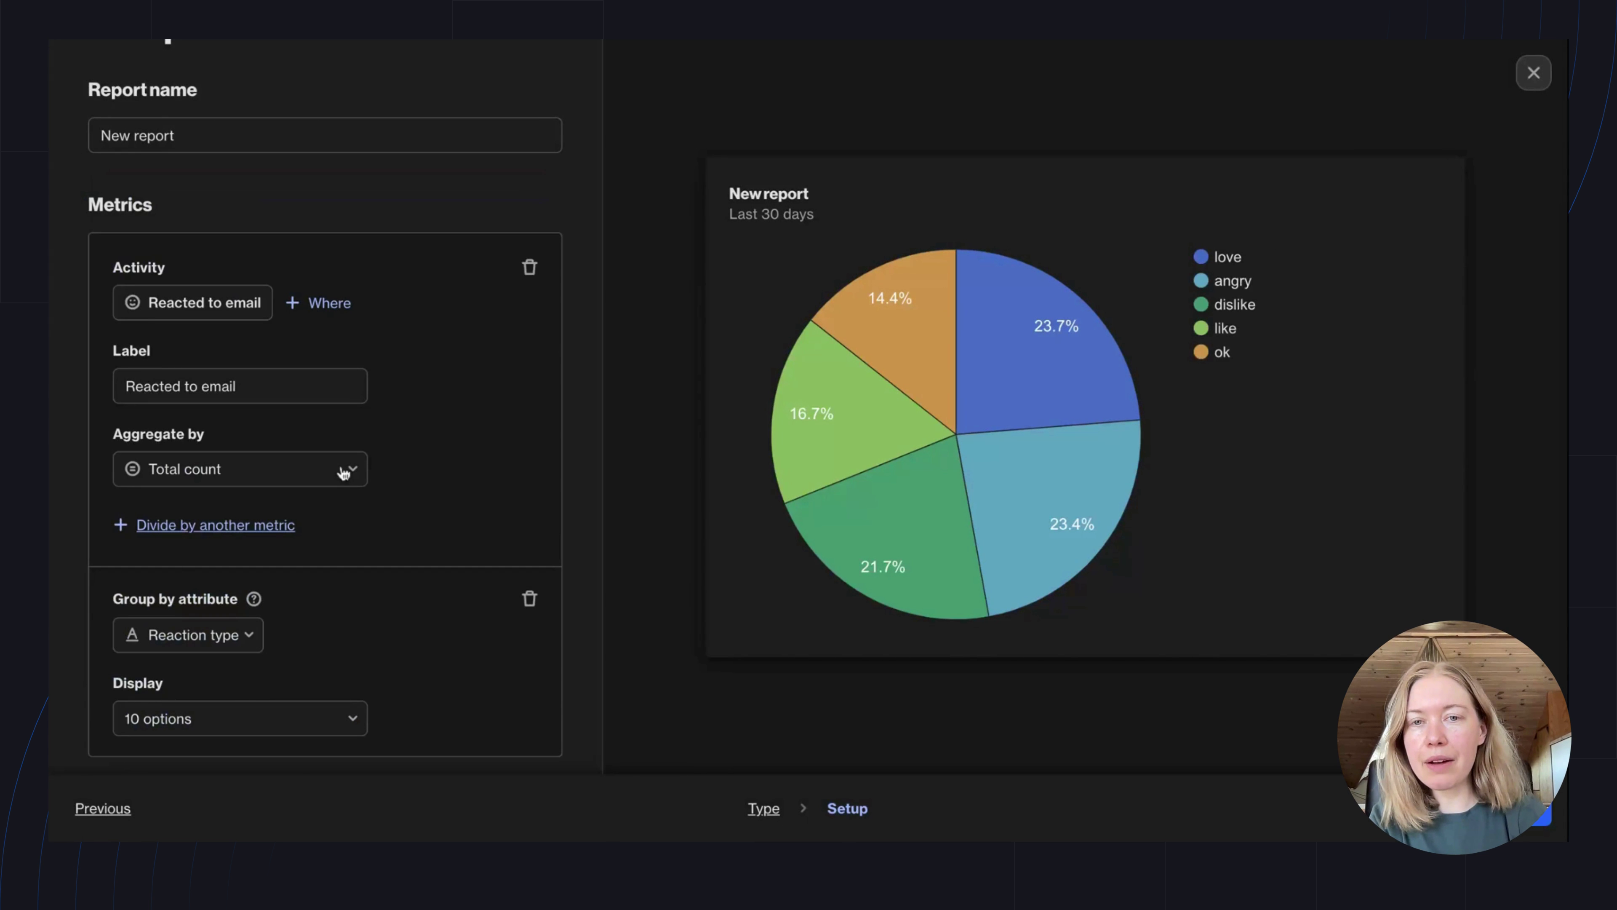
mouse_move(1105, 549)
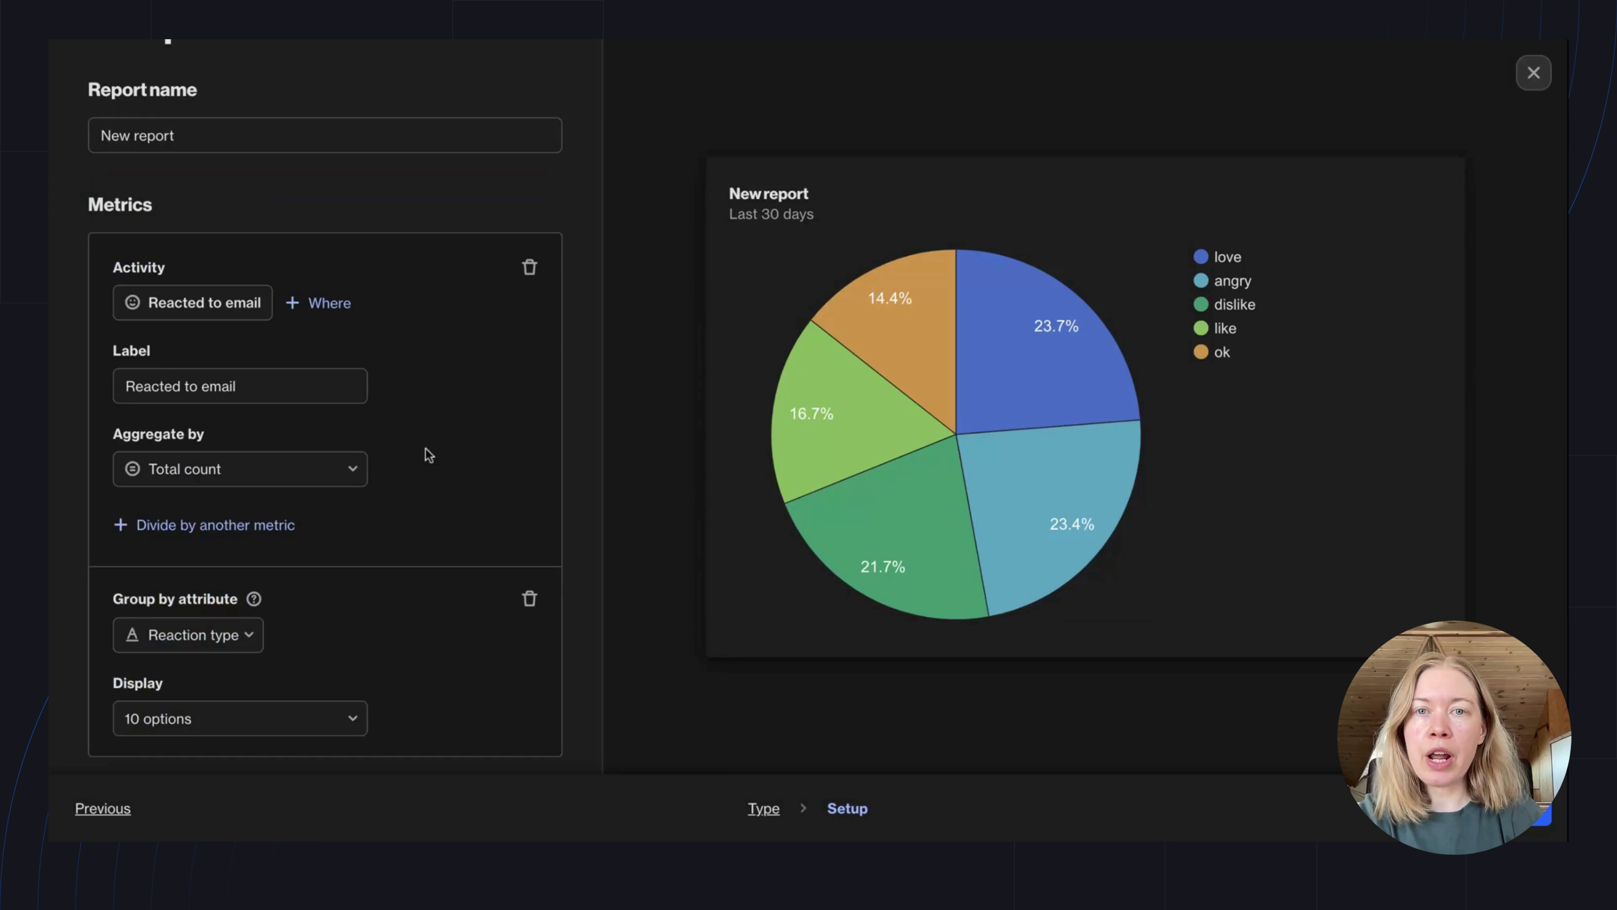
- Add a condition to the Reacted to email activity so that Reaction type is dislike or angry
left_click(328, 305)
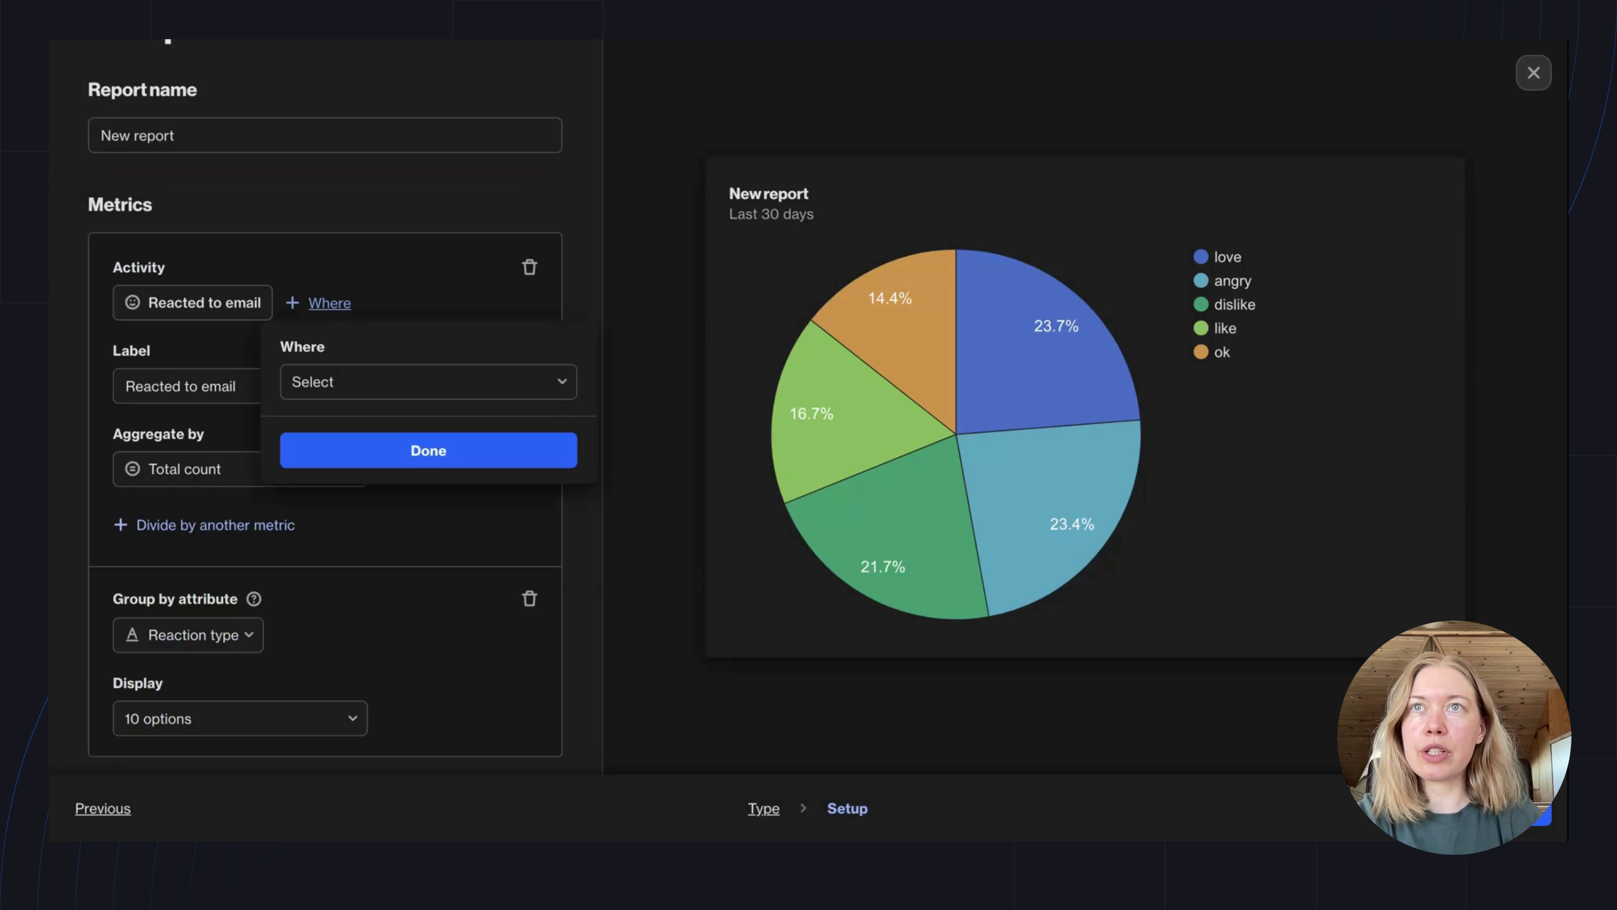
left_click(362, 383)
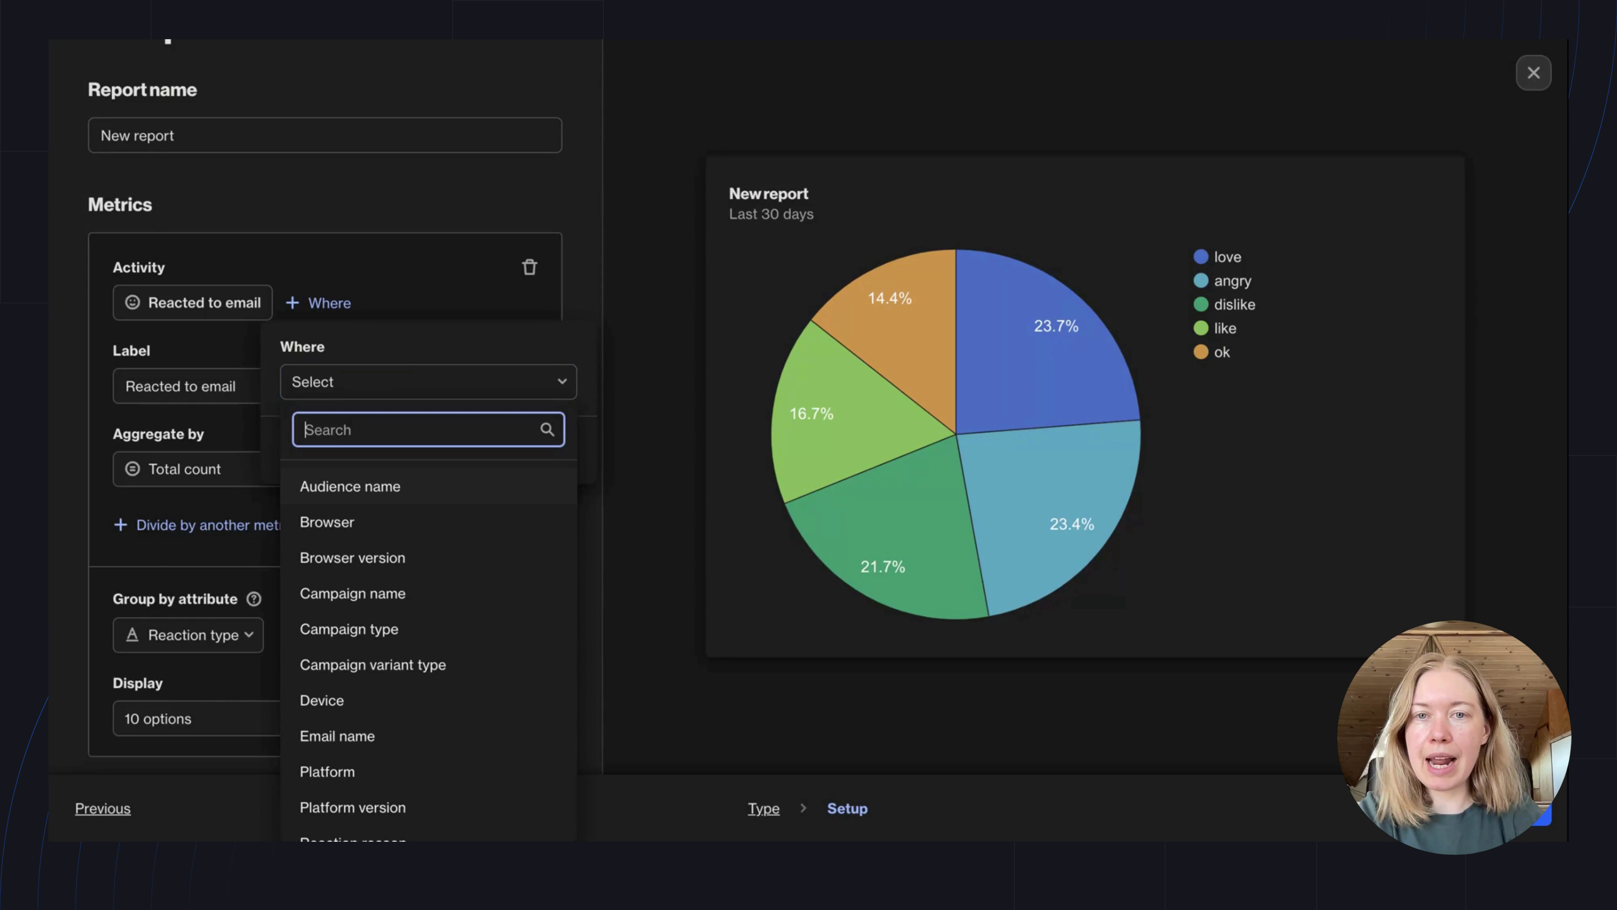
mouse_move(1131, 460)
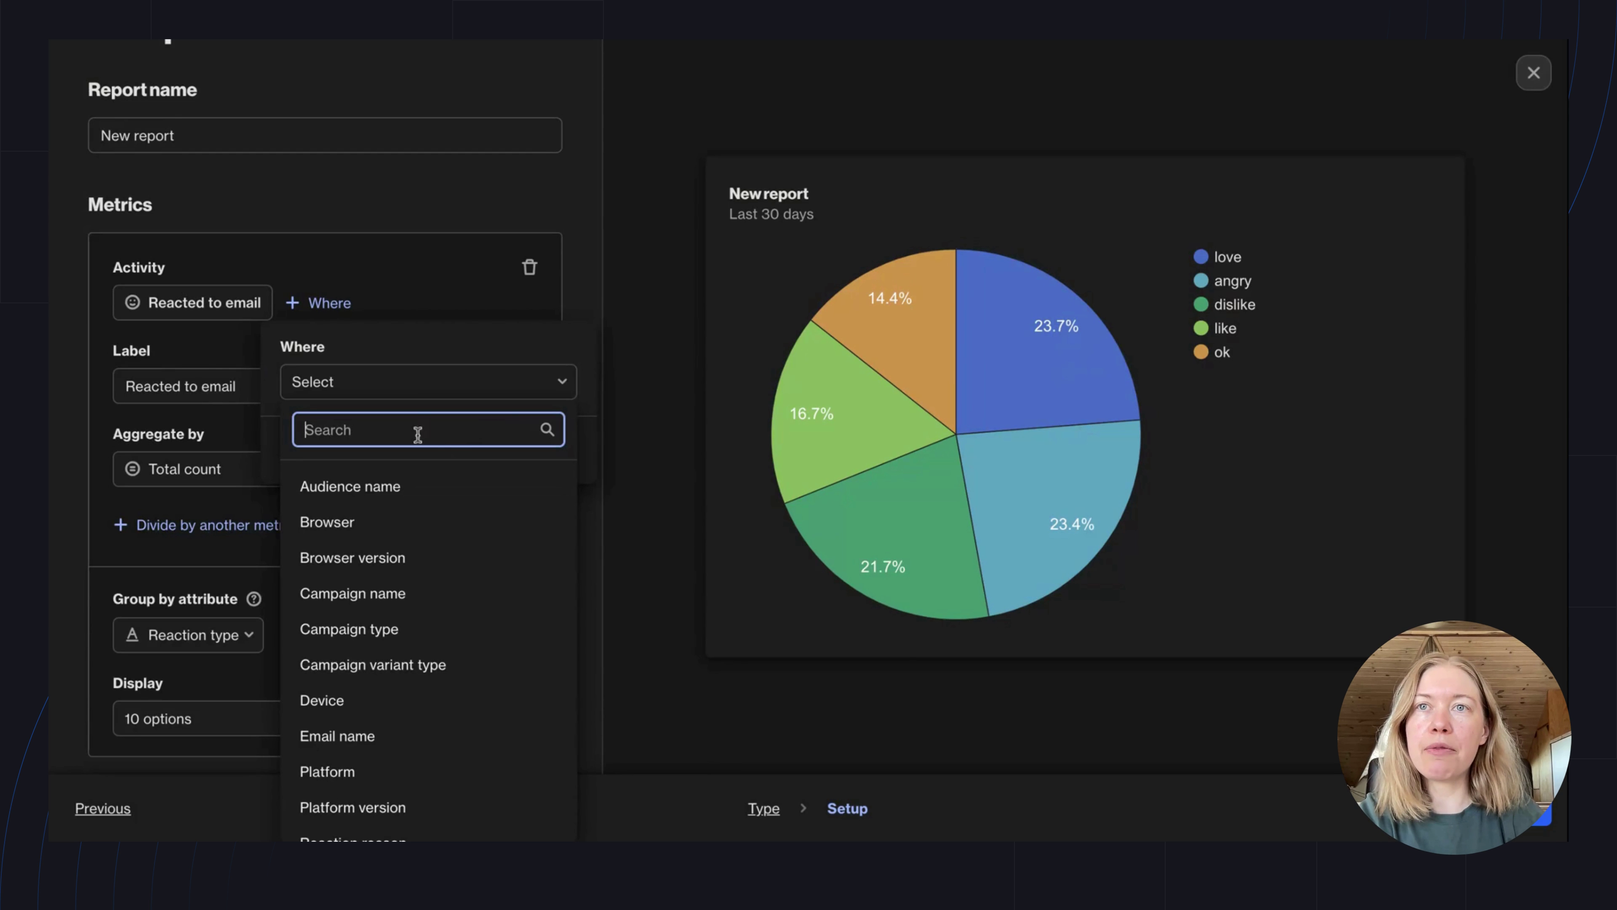
scroll(386, 599, "down", 3)
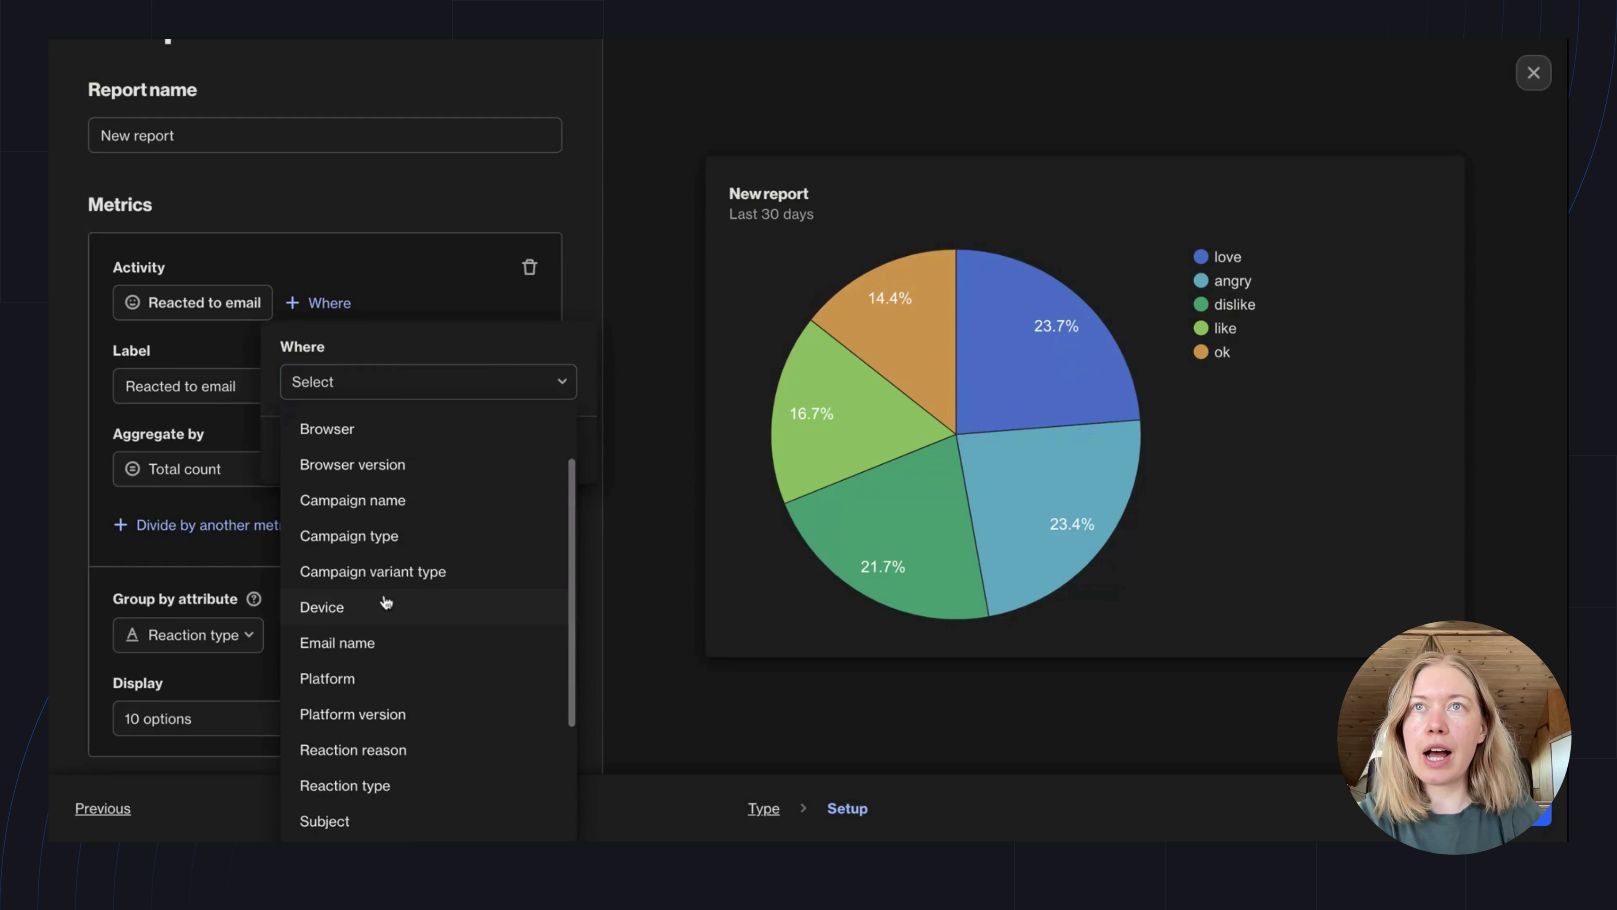
scroll(376, 638, "down", 1)
left_click(358, 717)
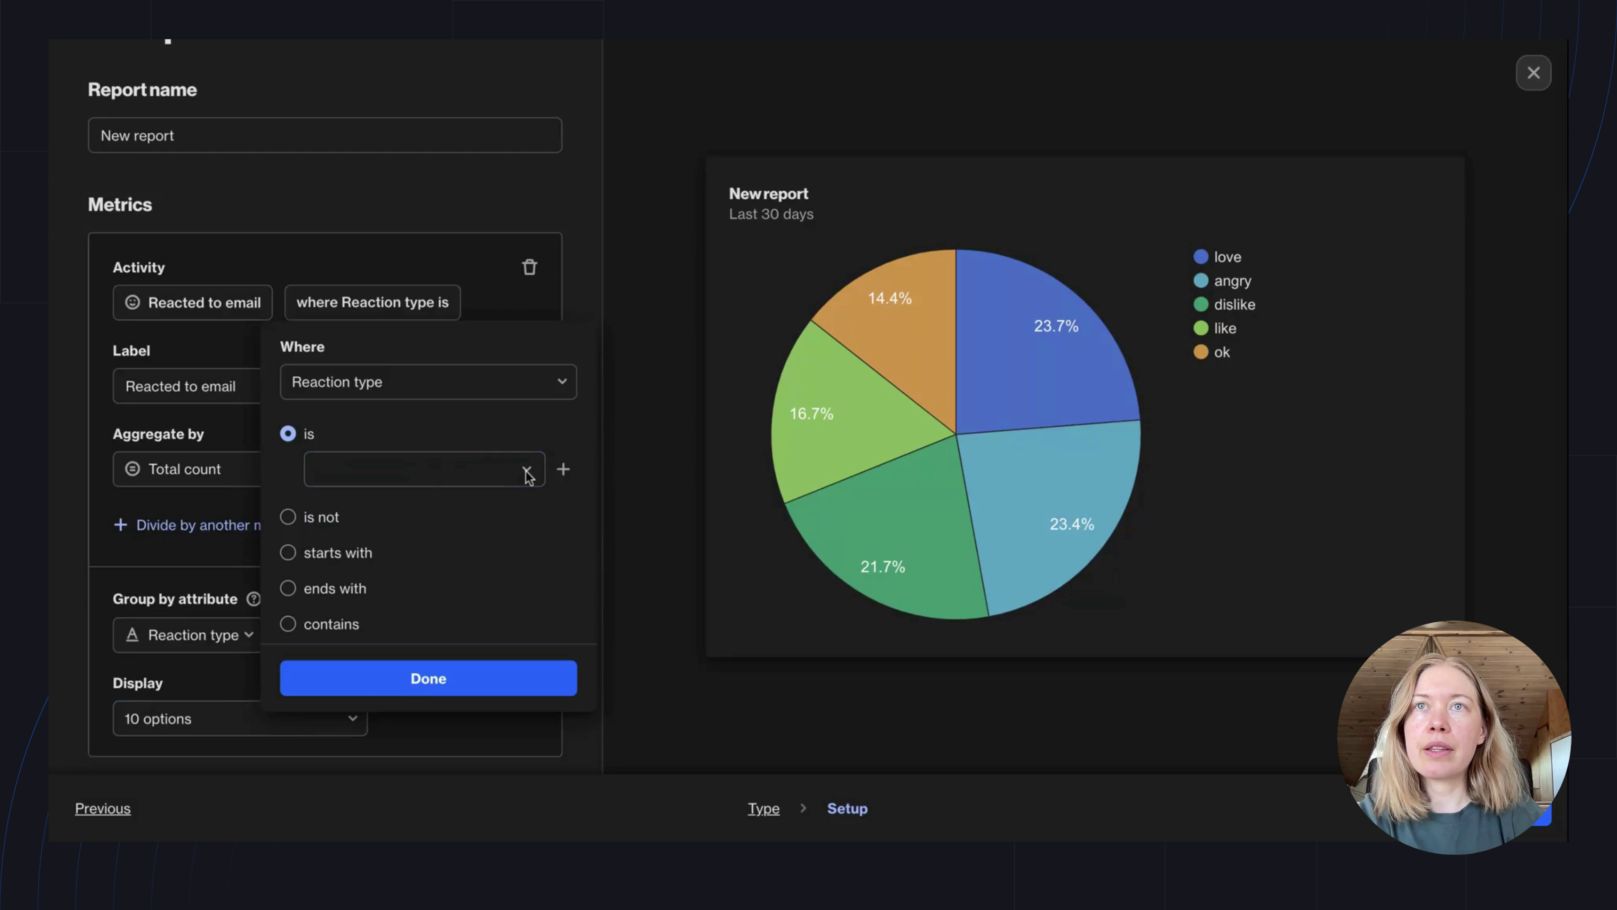
left_click(488, 469)
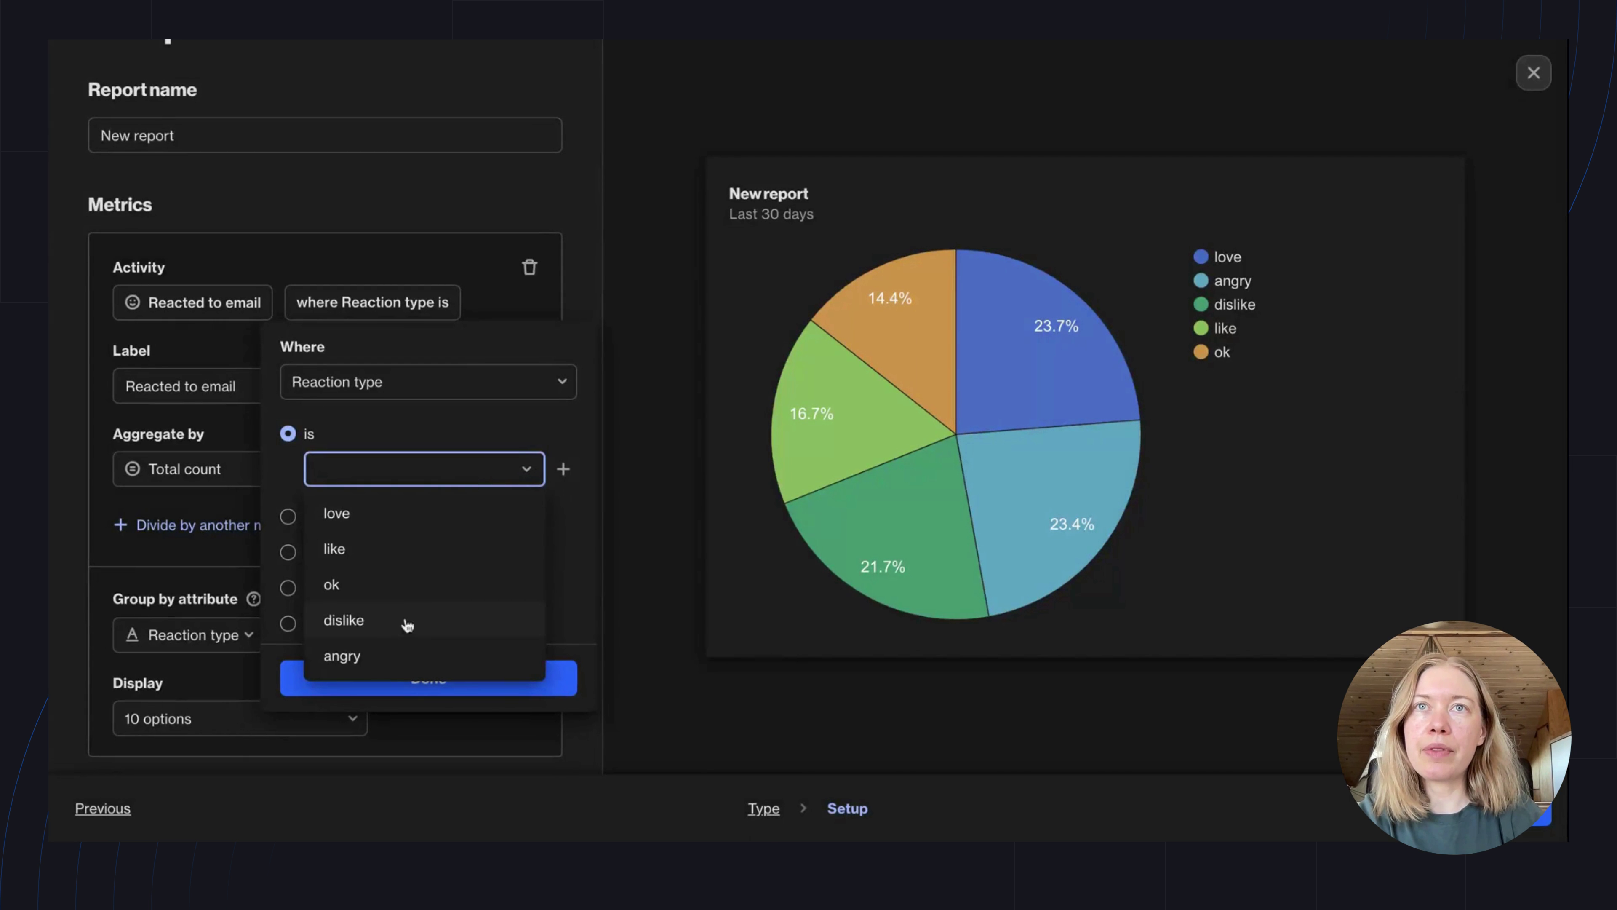
left_click(393, 628)
left_click(564, 470)
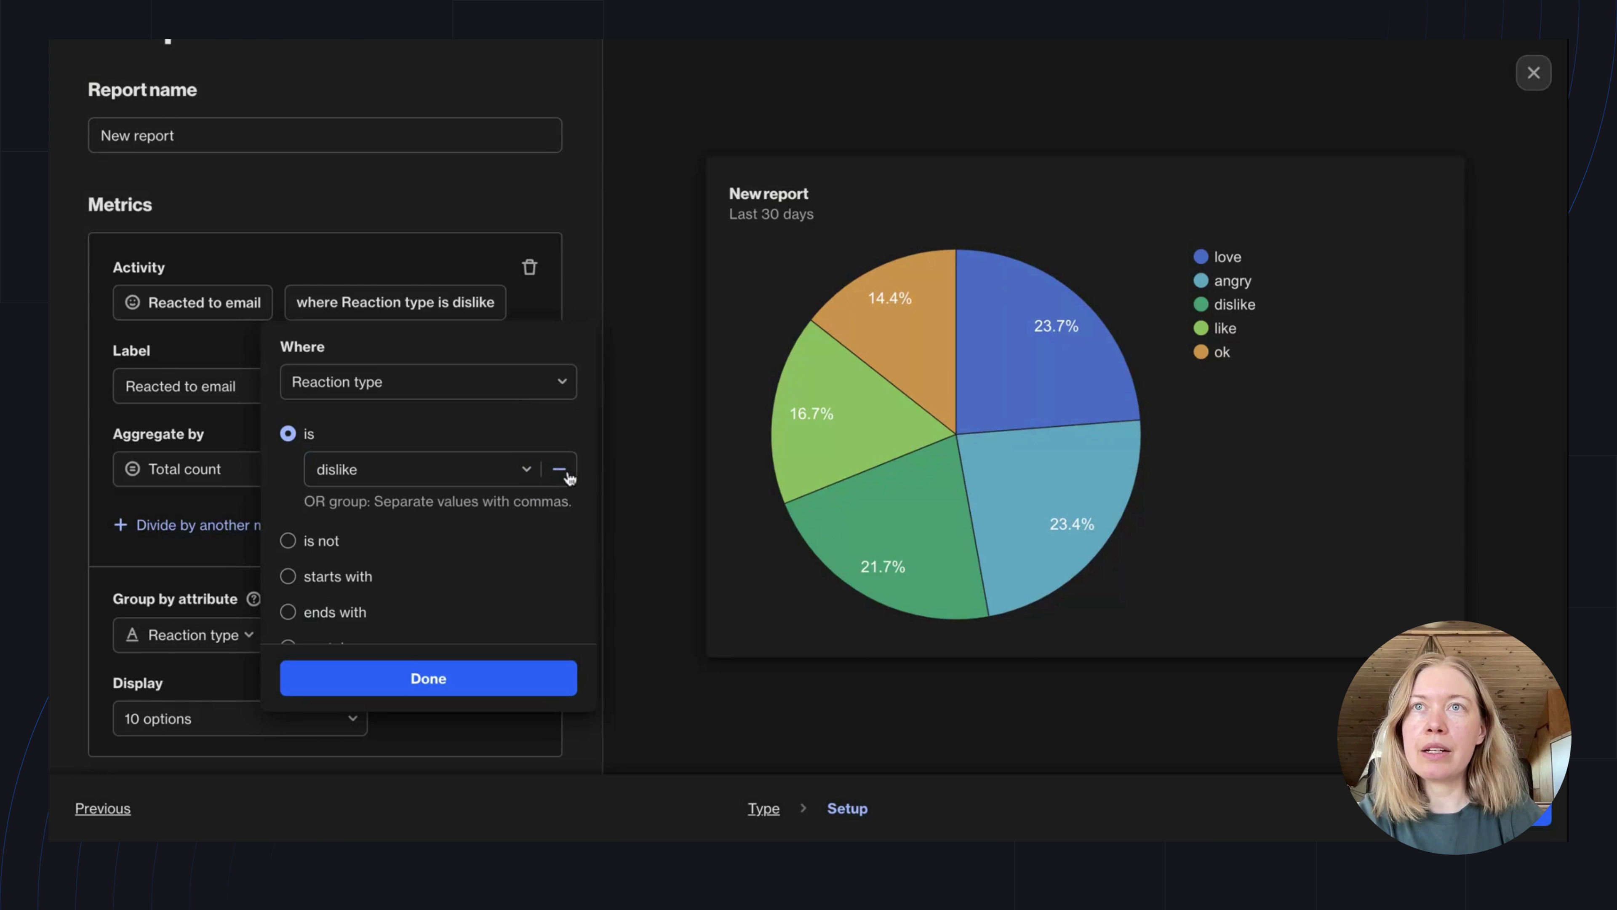
left_click(427, 471)
type(", ")
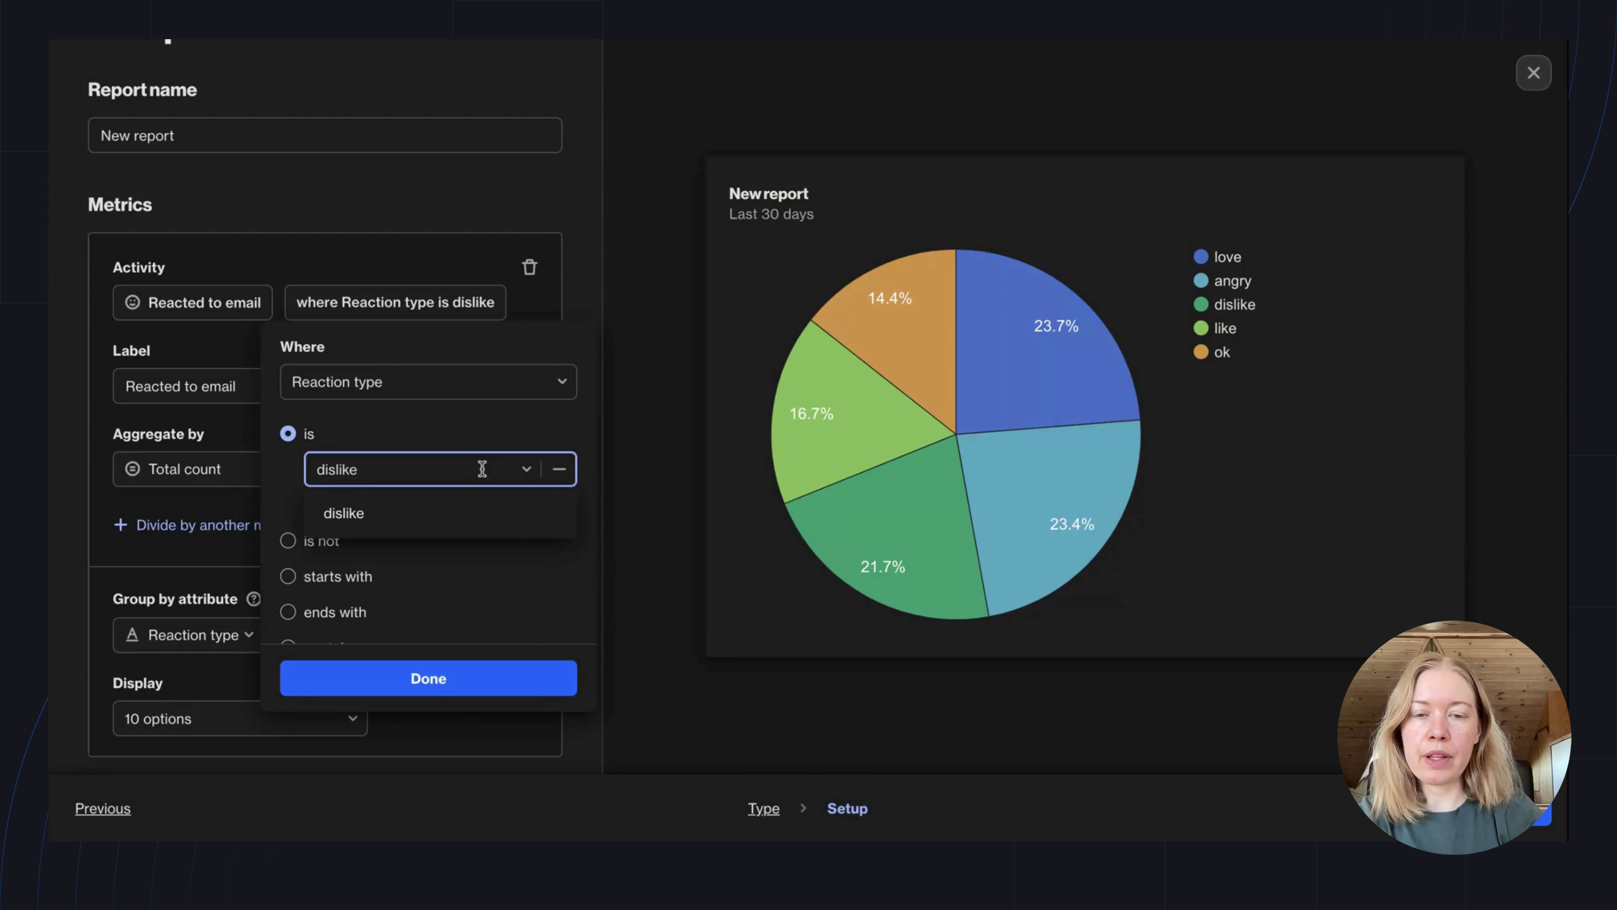
type("angry")
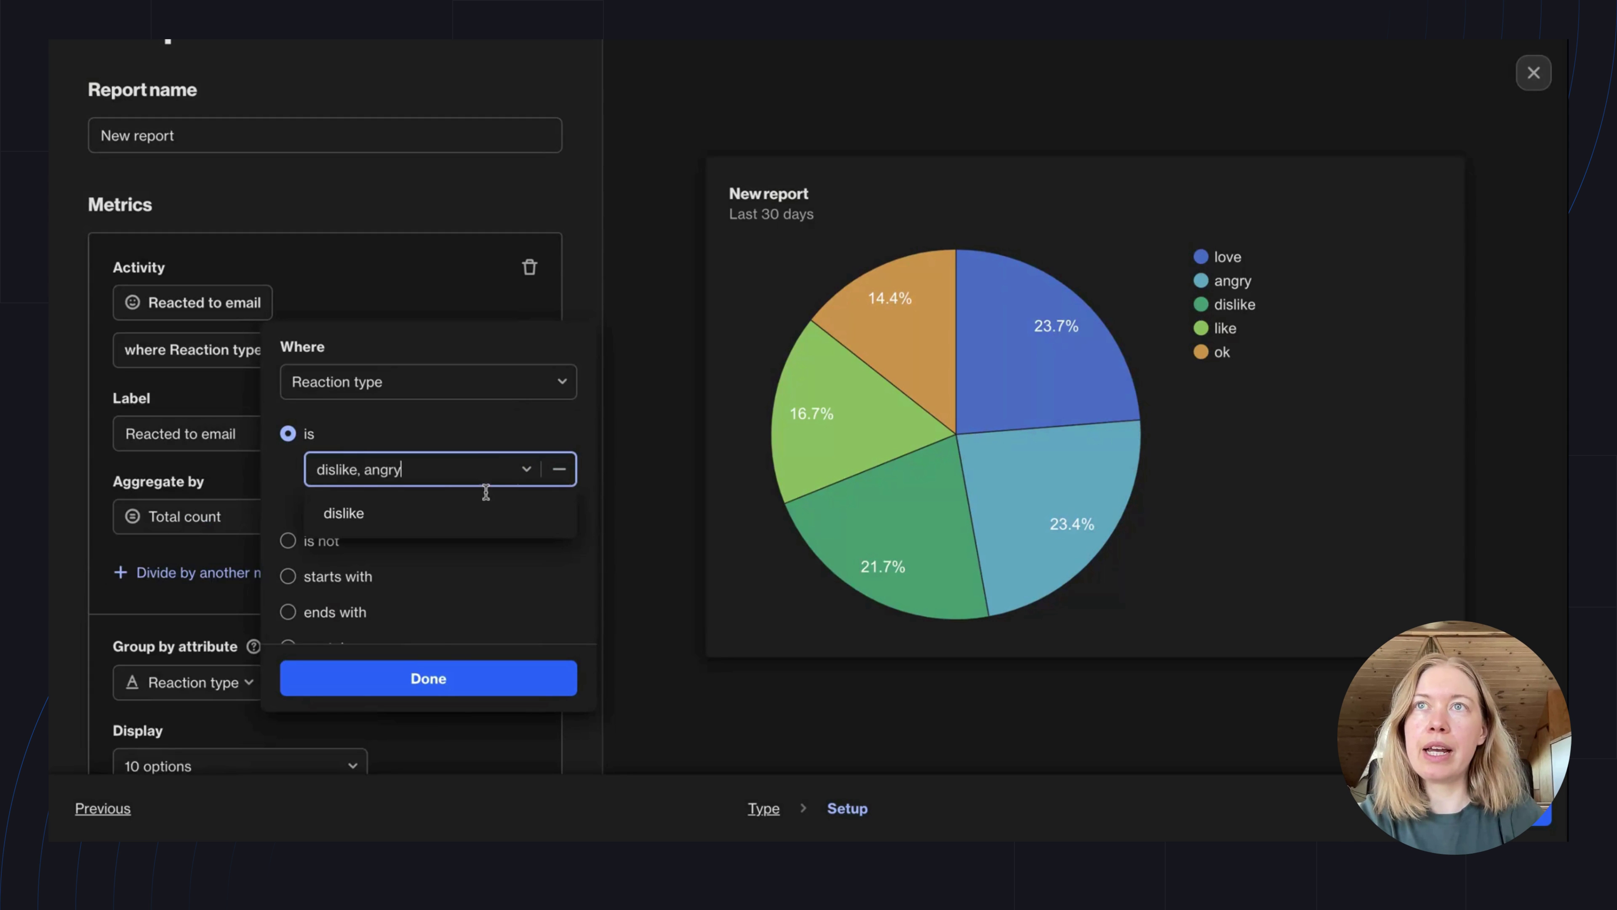
left_click(489, 690)
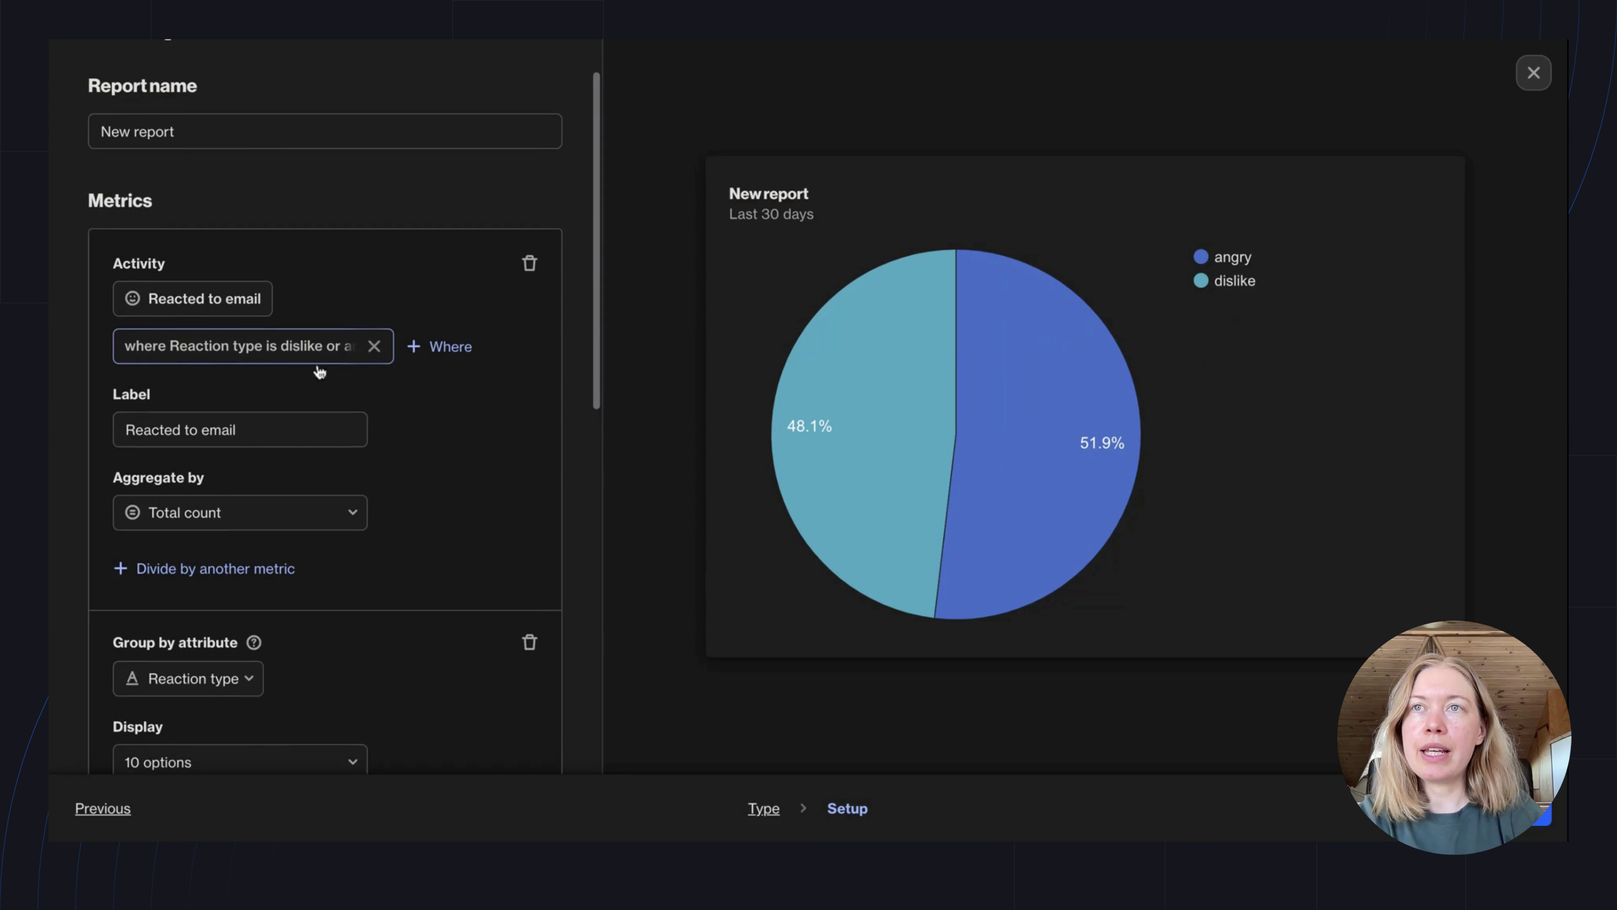
- Change the metric's grouping attribute to Campaign name and review the choices for how many options are displayed
scroll(315, 370, "down", 2)
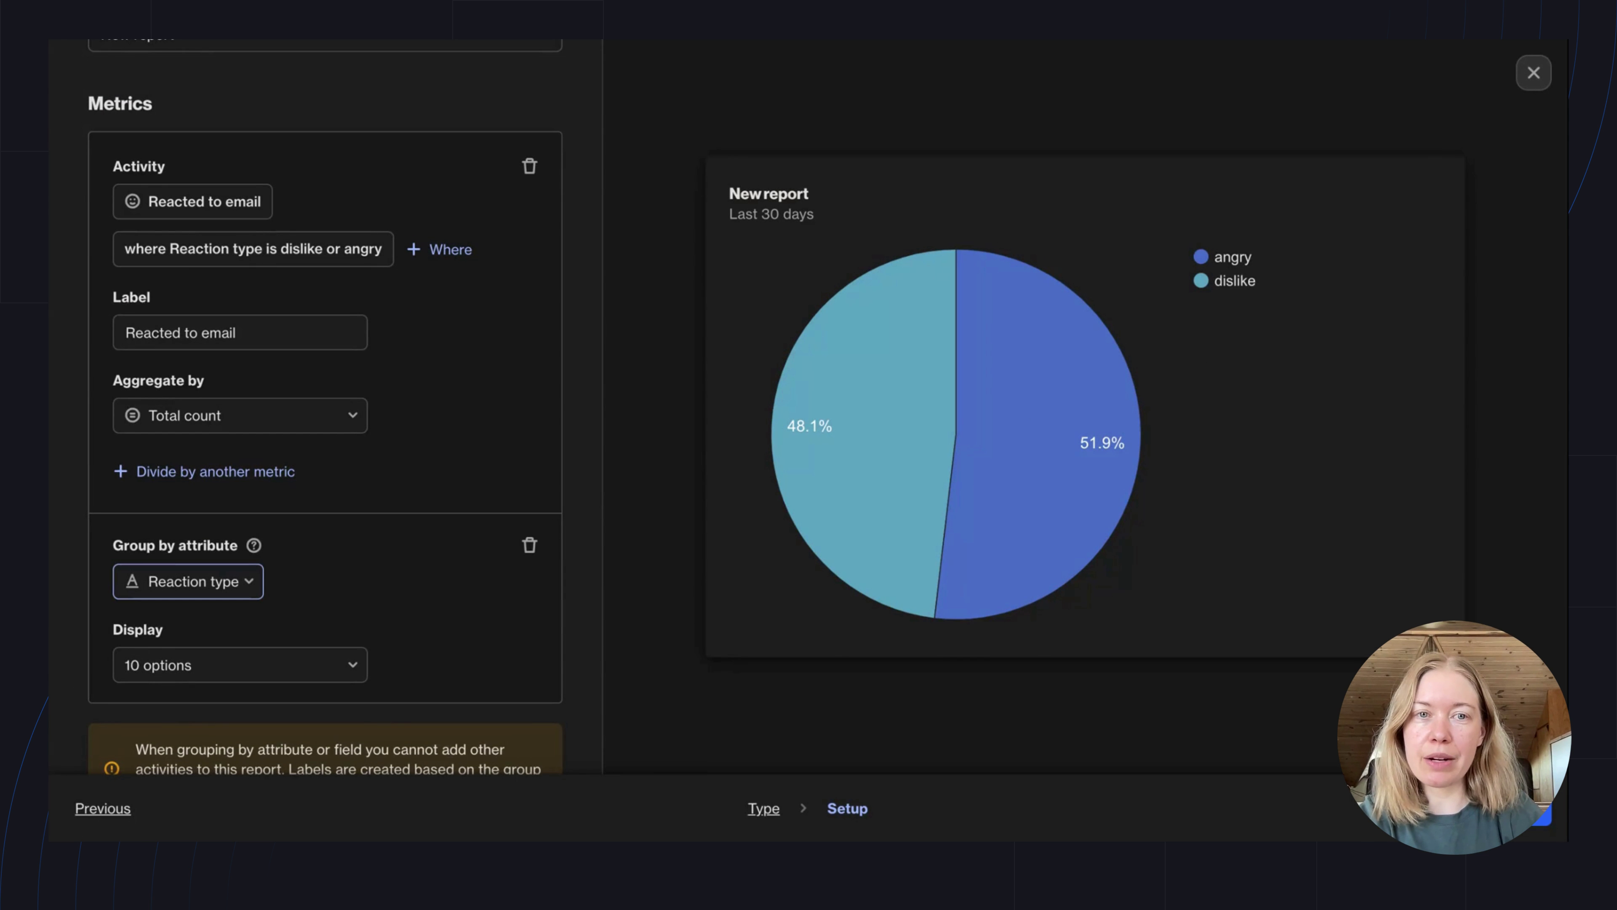
left_click(188, 580)
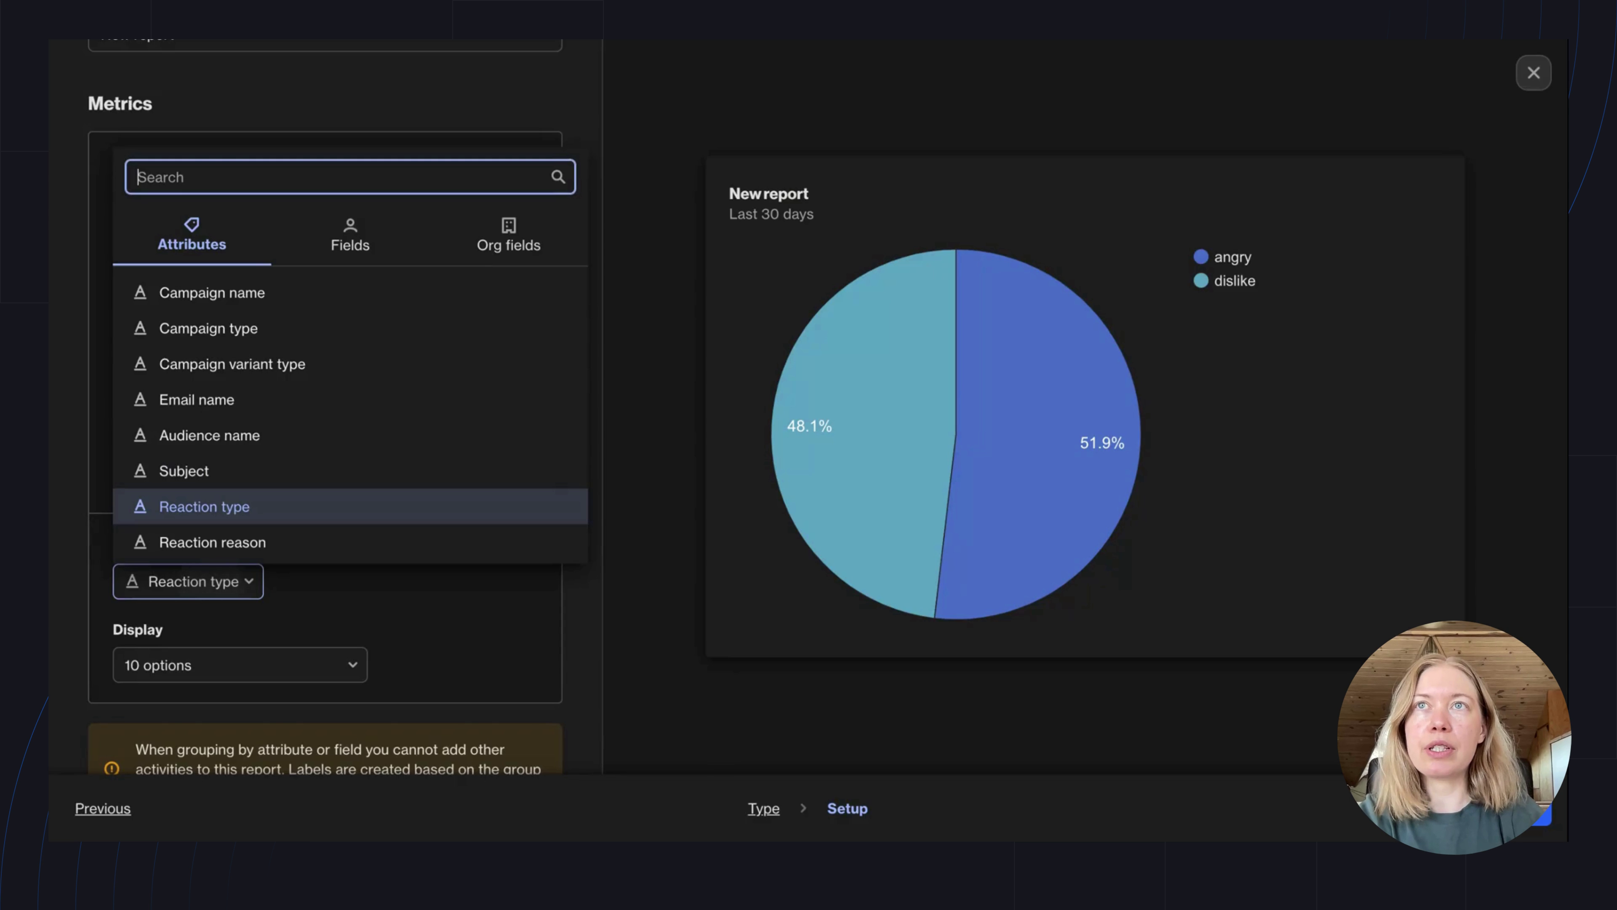
left_click(246, 298)
scroll(262, 509, "down", 2)
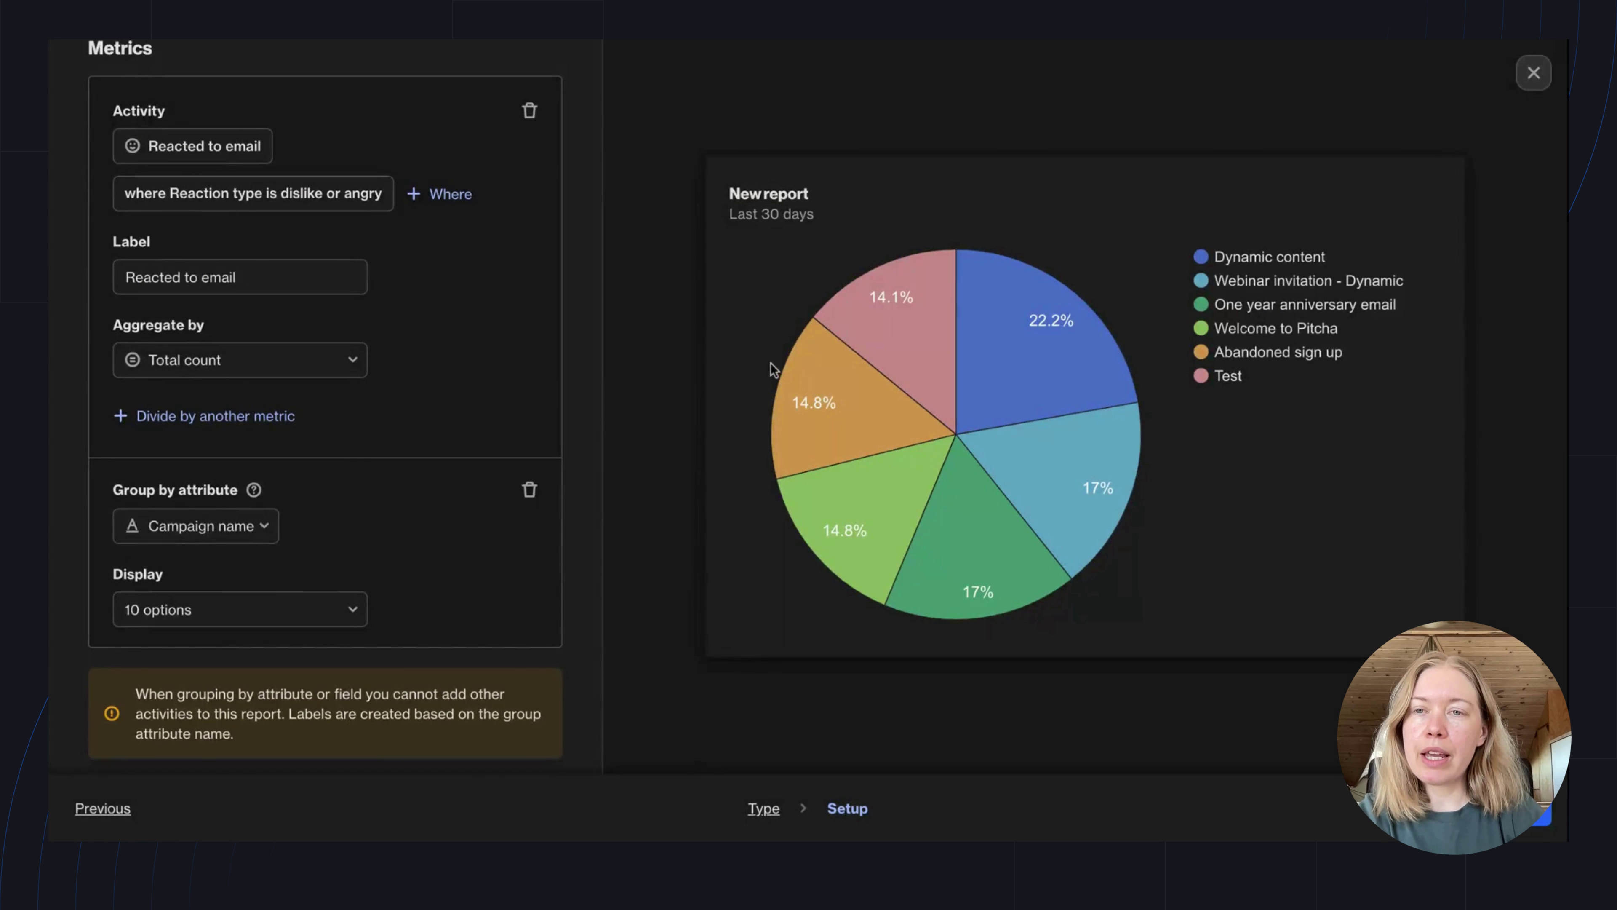
left_click(204, 614)
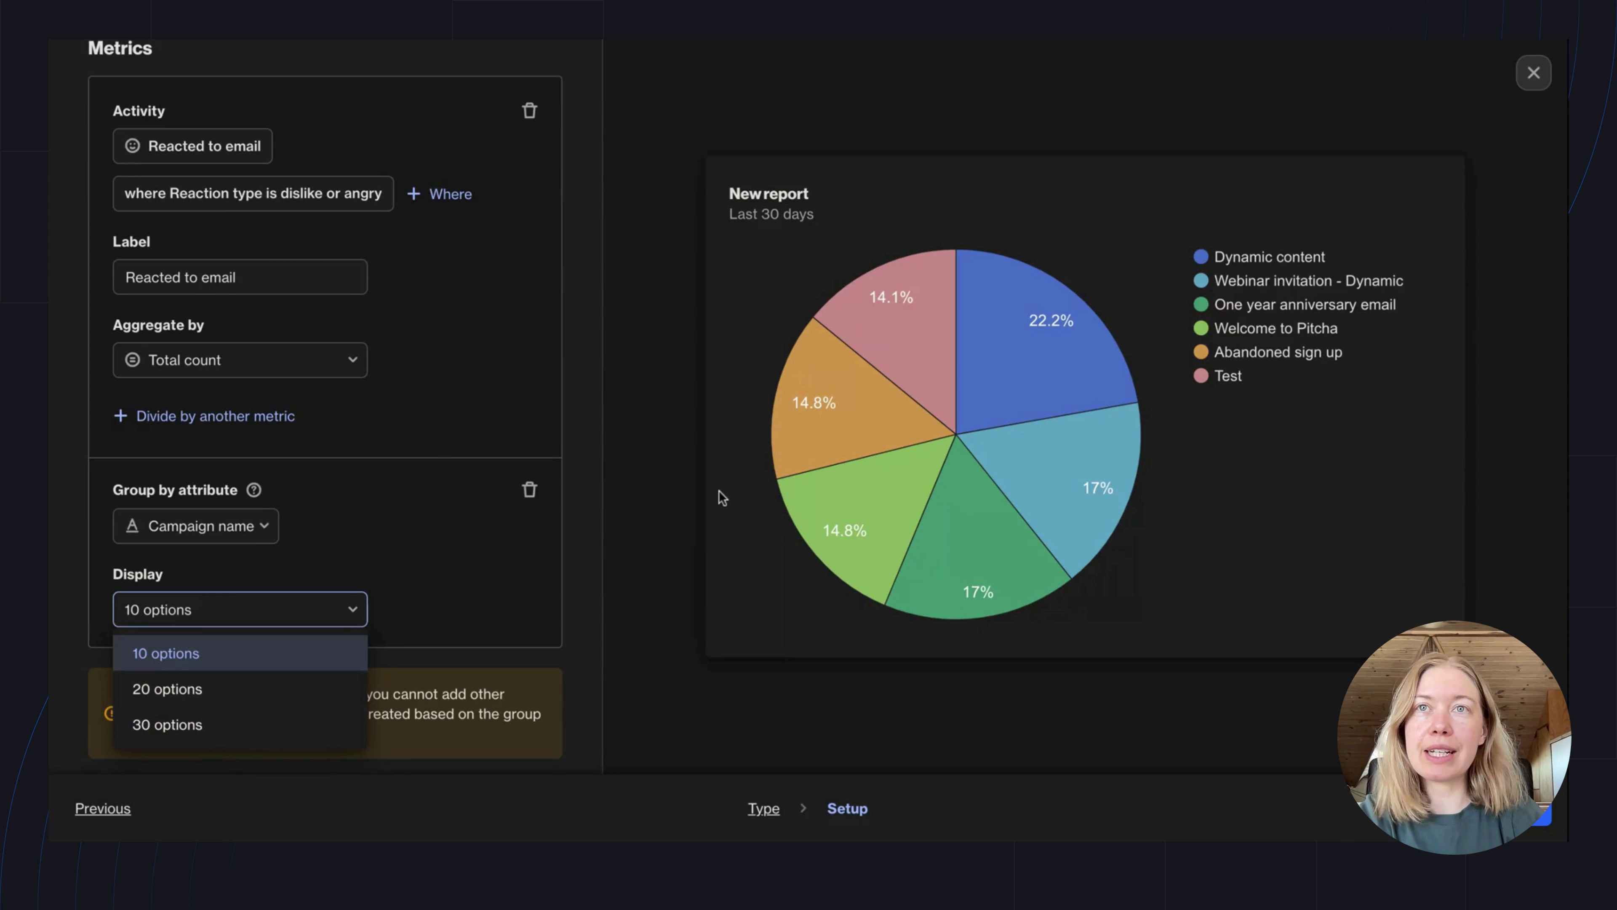
left_click(482, 627)
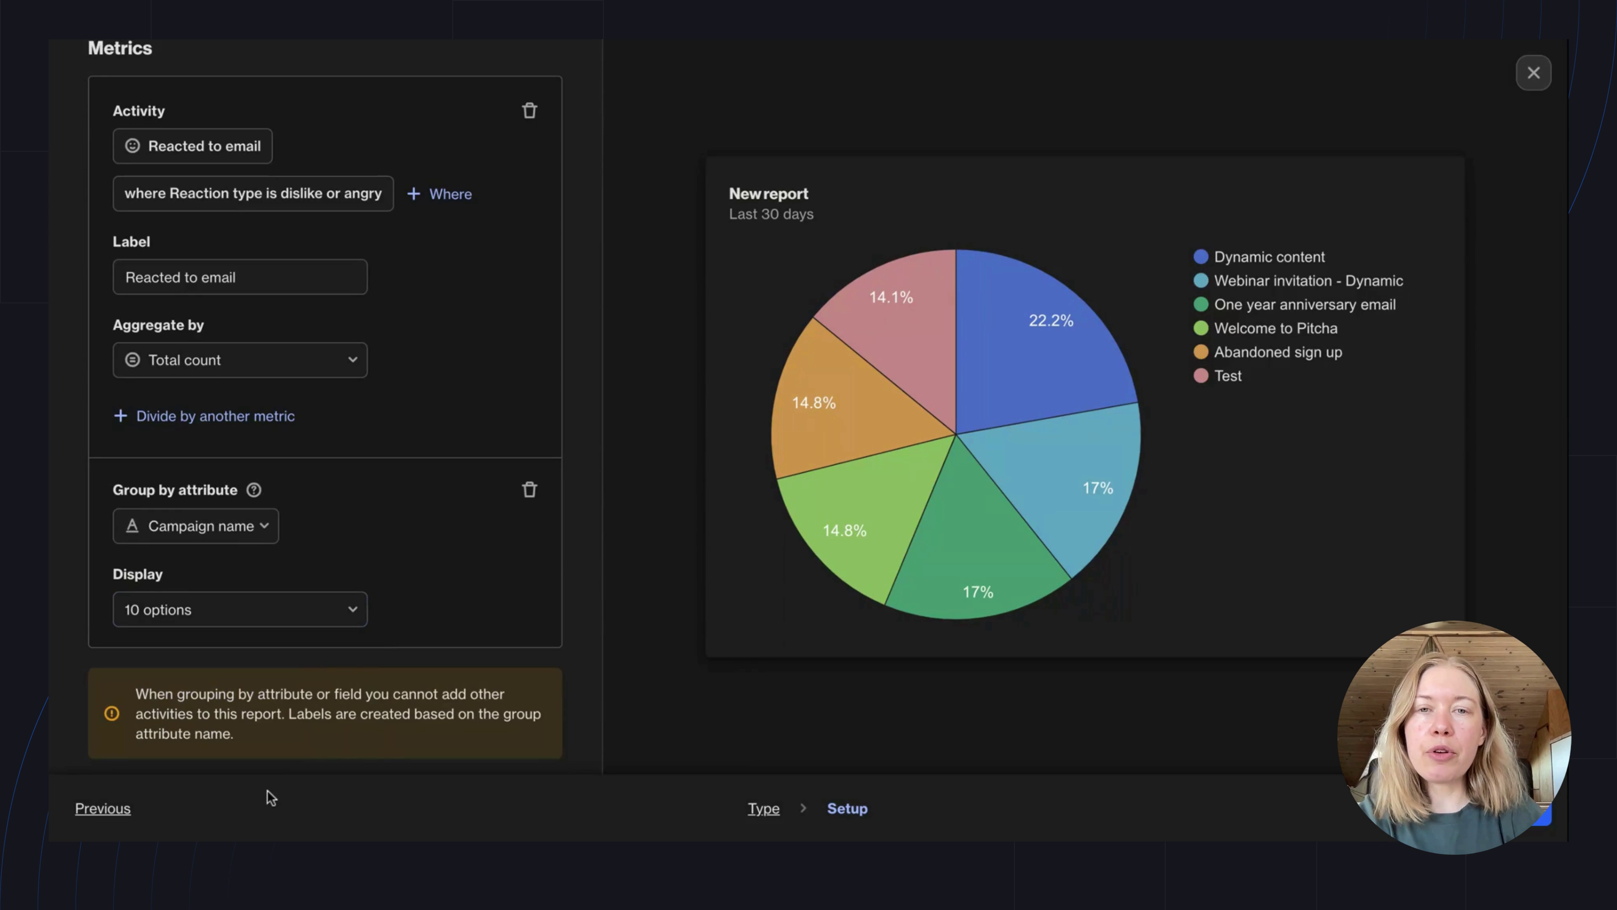
- Filter the report results to people who are members of the Subscribers audience
scroll(179, 611, "down", 4)
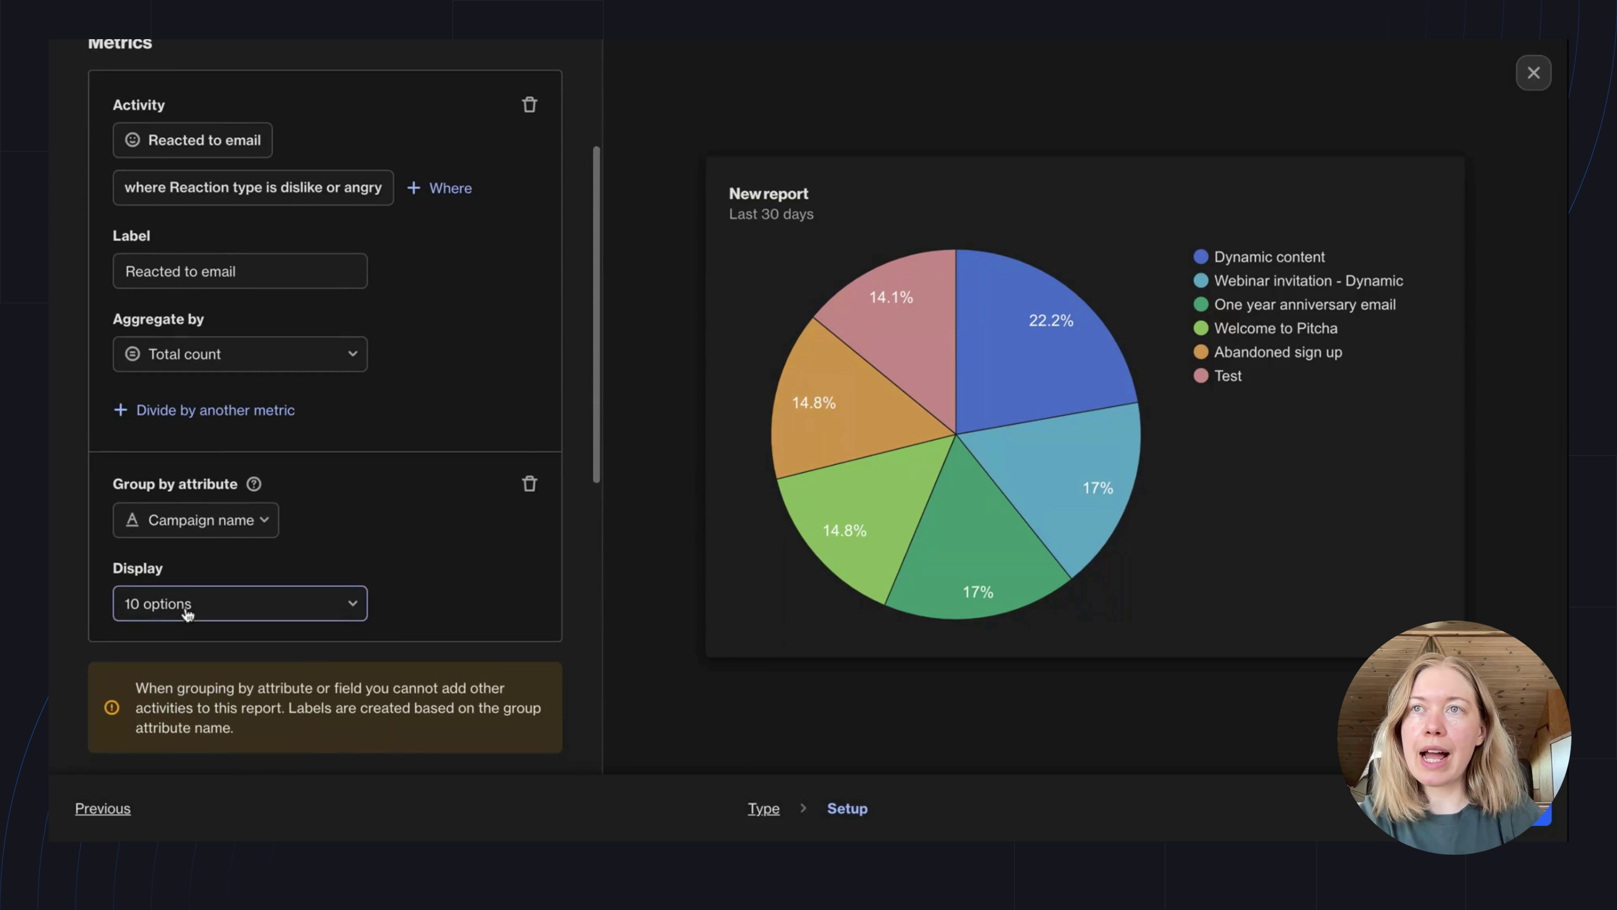
left_click(141, 598)
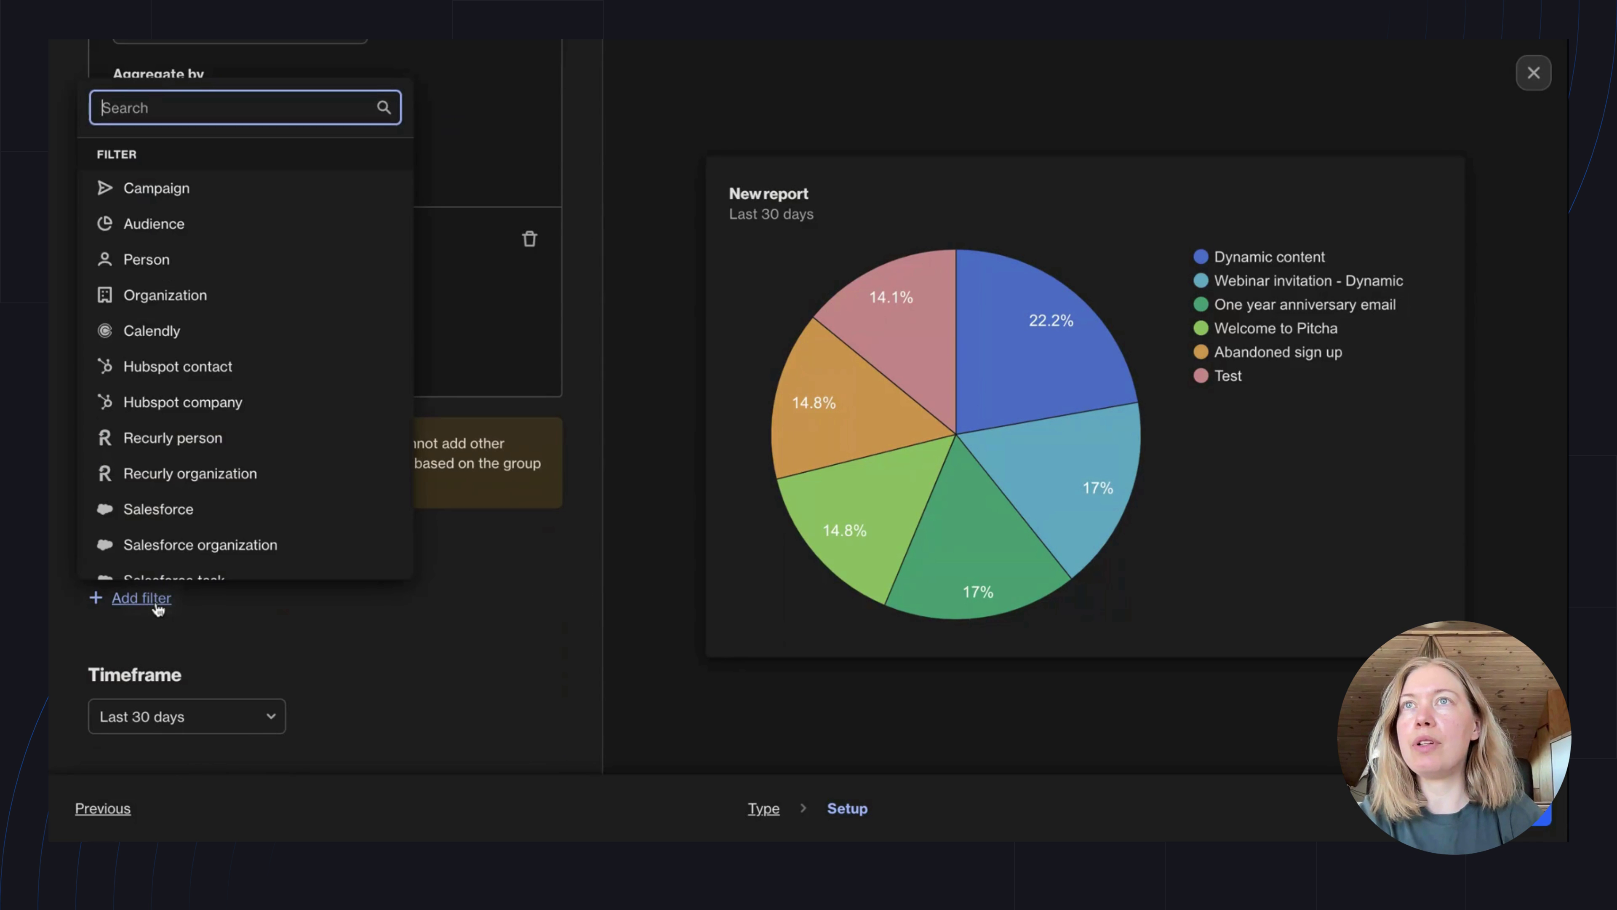
left_click(162, 225)
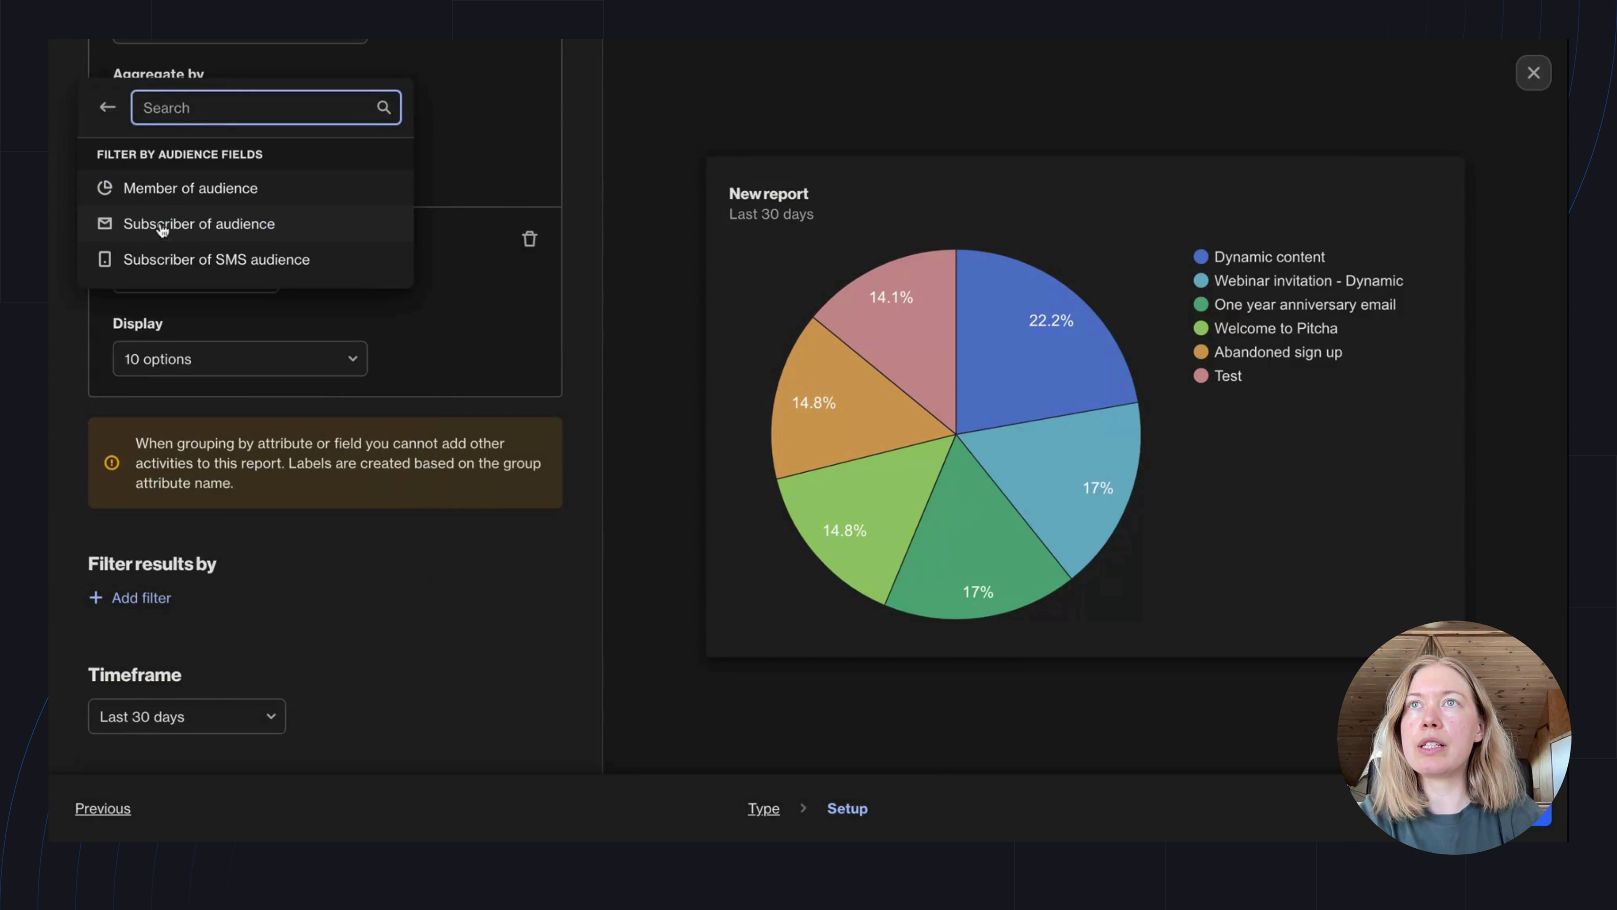
left_click(216, 214)
left_click(217, 434)
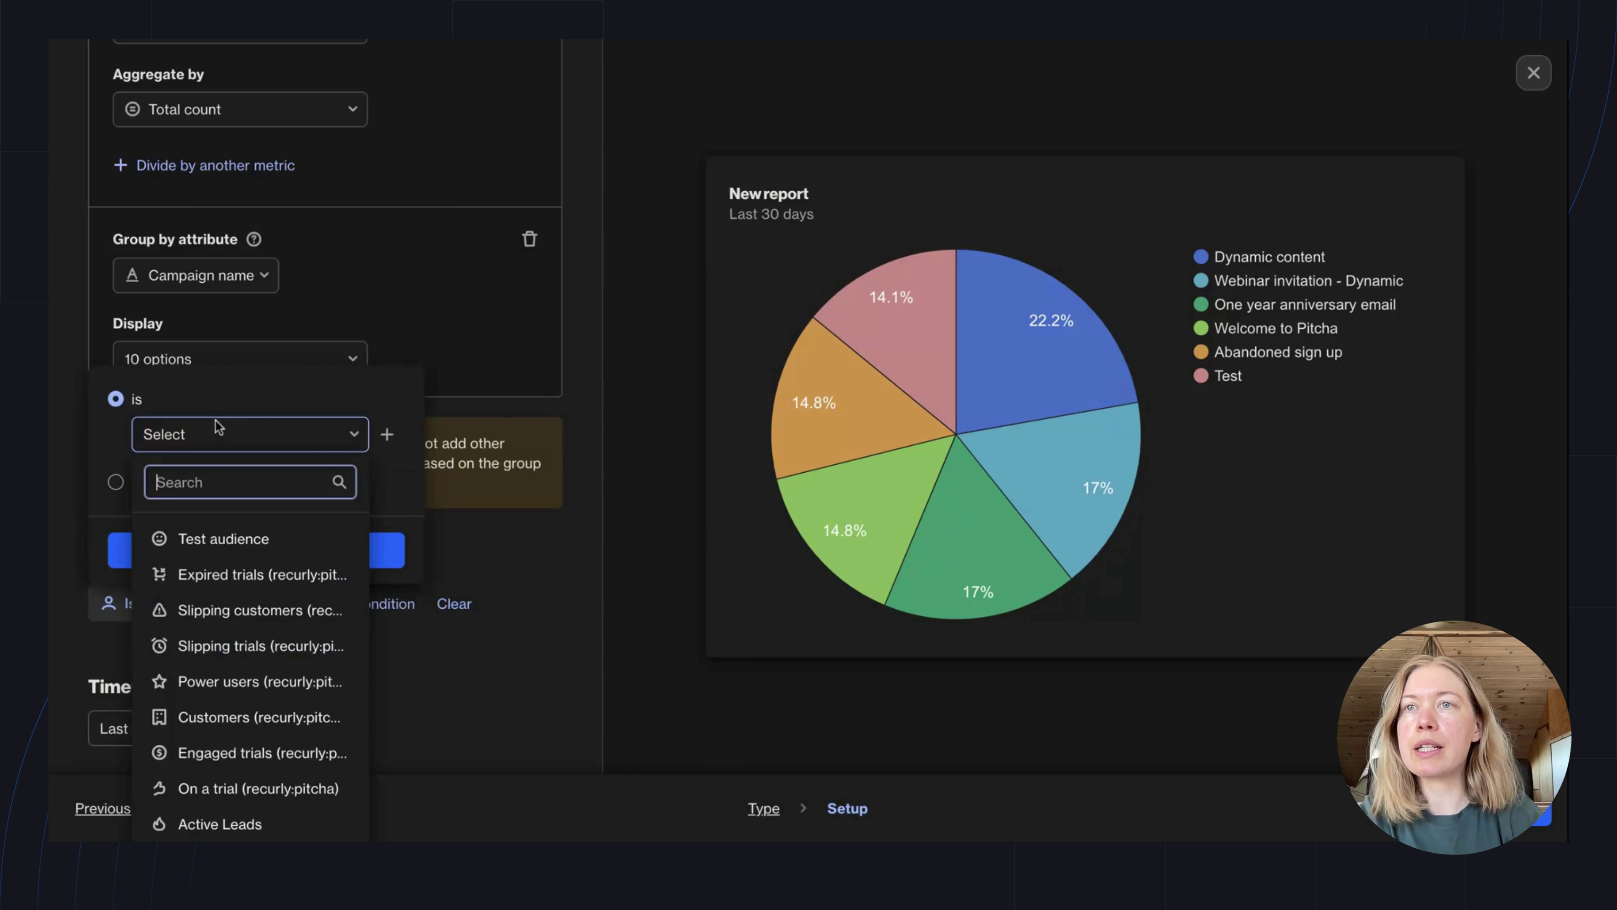
scroll(220, 713, "down", 3)
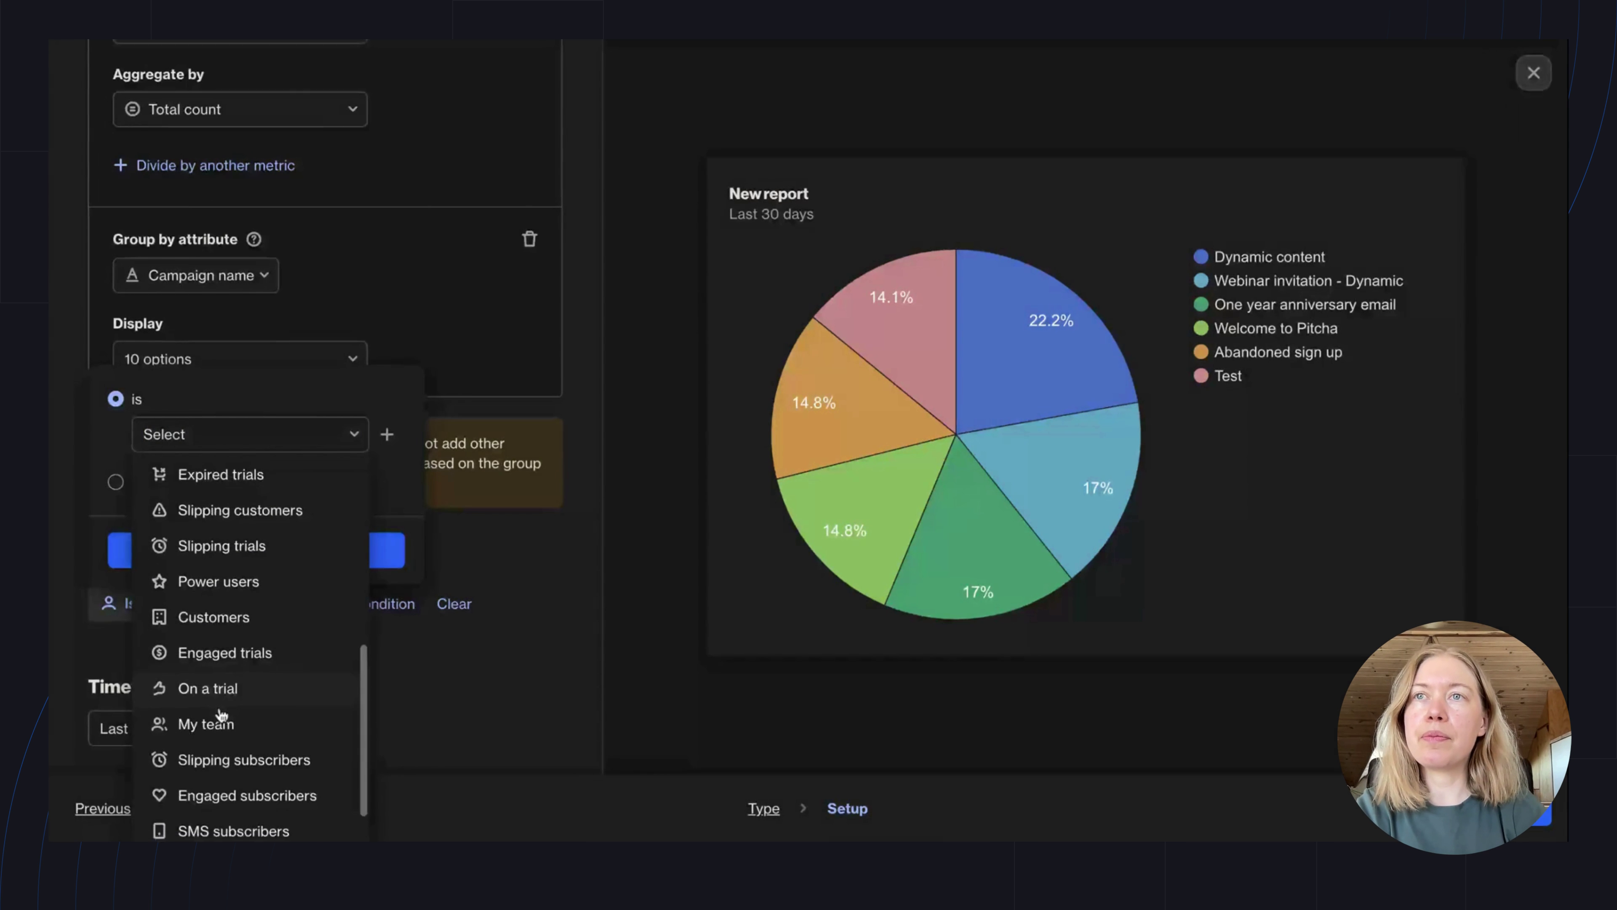
scroll(216, 758, "down", 1)
left_click(210, 806)
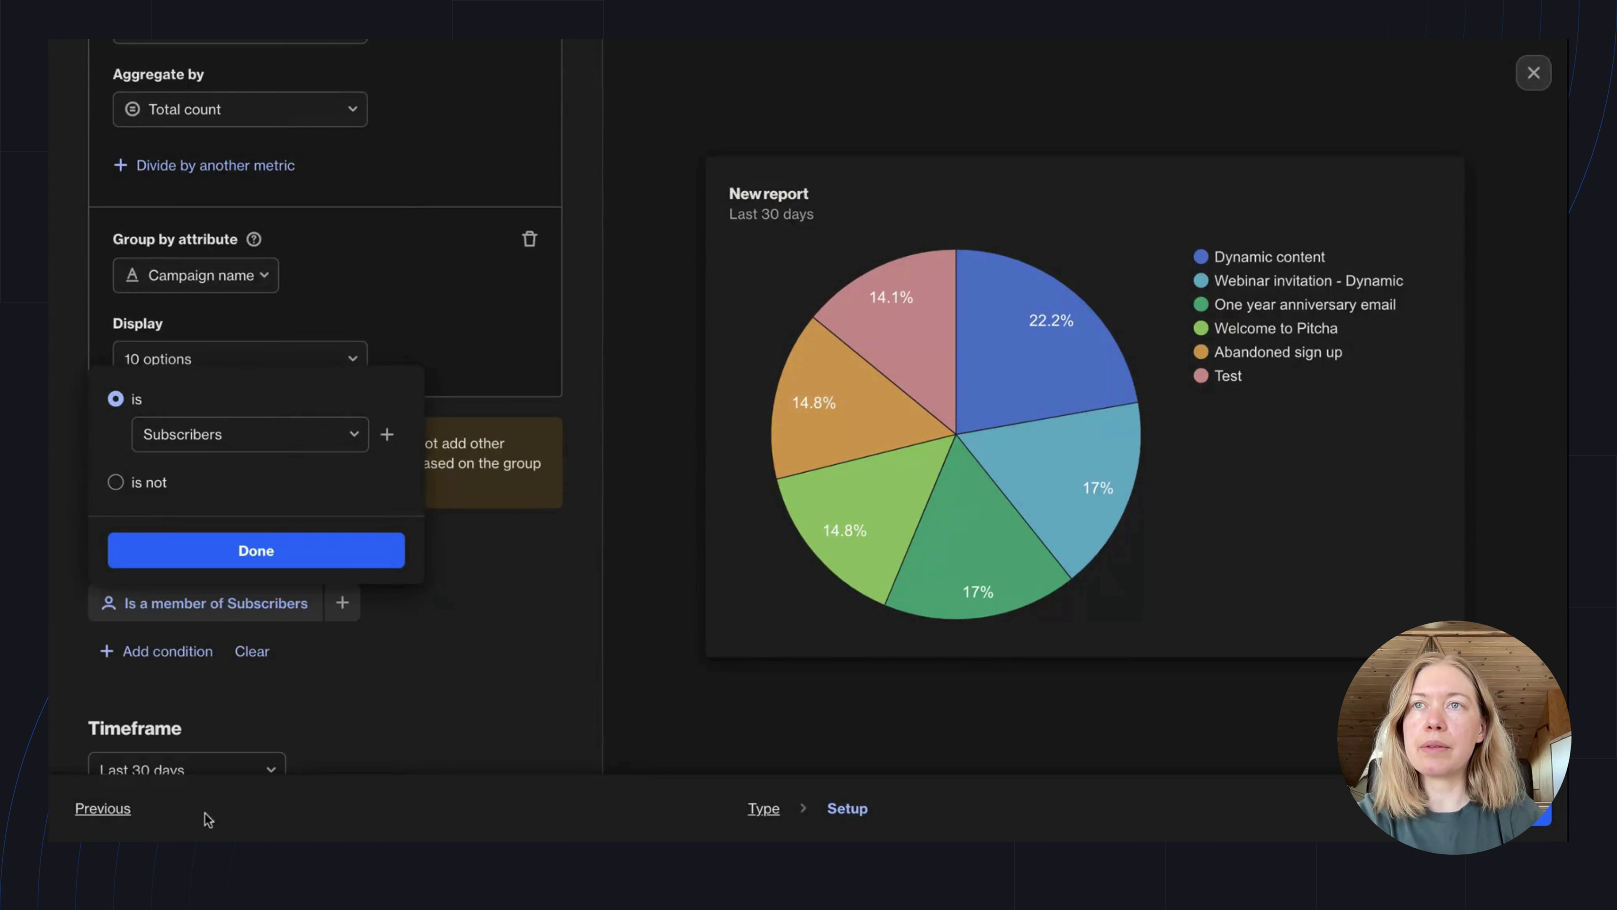
left_click(258, 559)
scroll(252, 701, "down", 2)
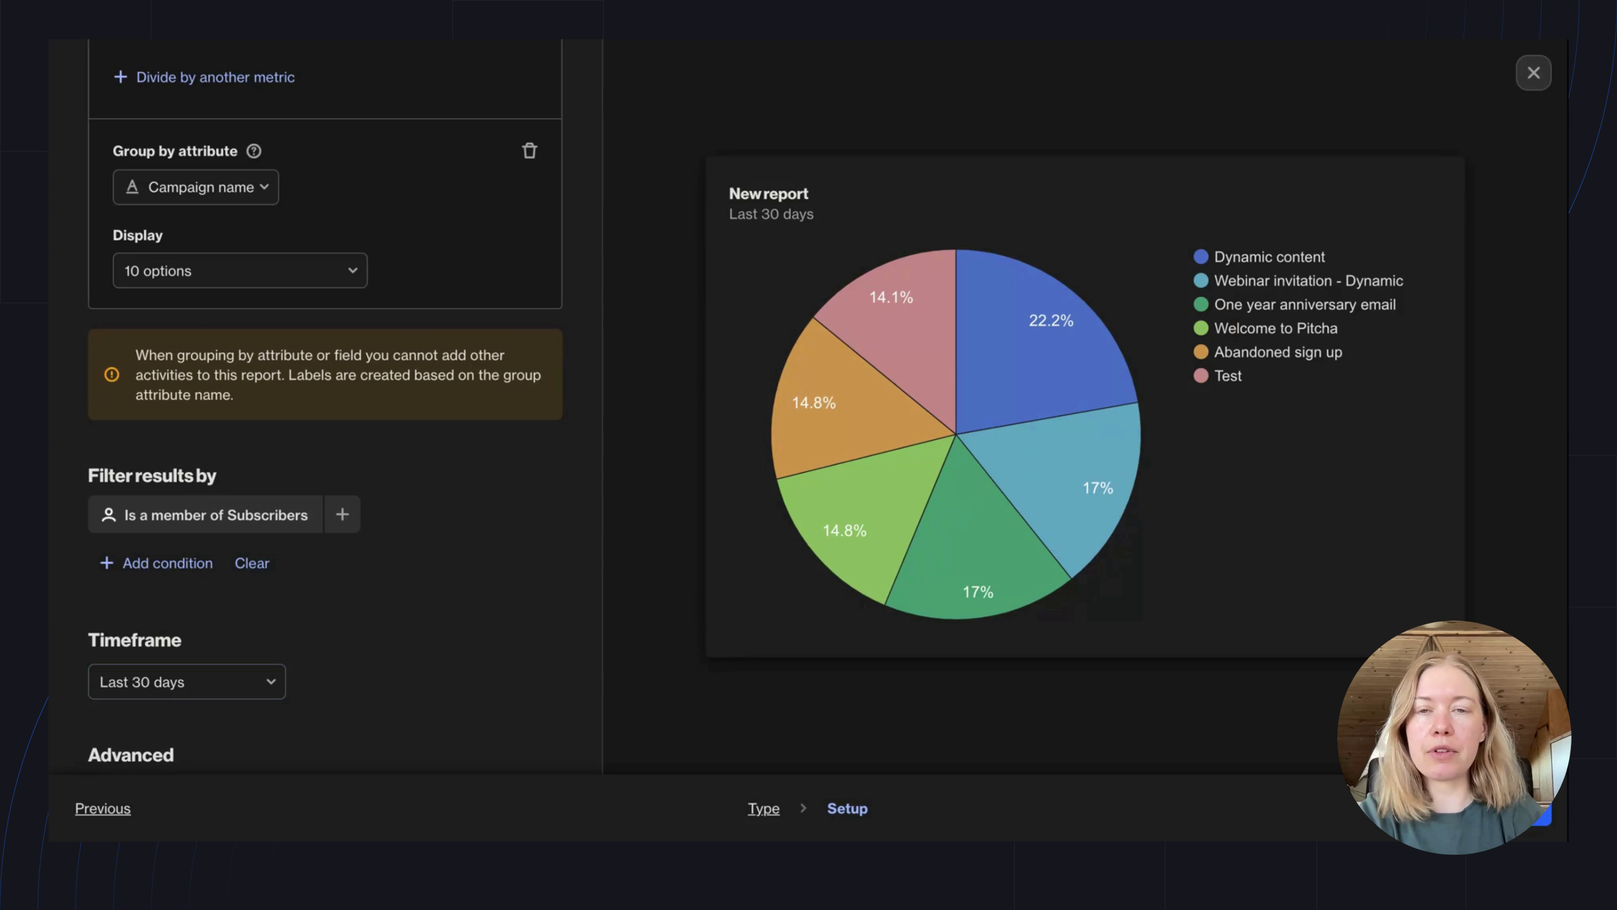
- Try showing values on the chart, switch back to percentages, and display the pie chart as a donut
scroll(325, 408, "down", 1)
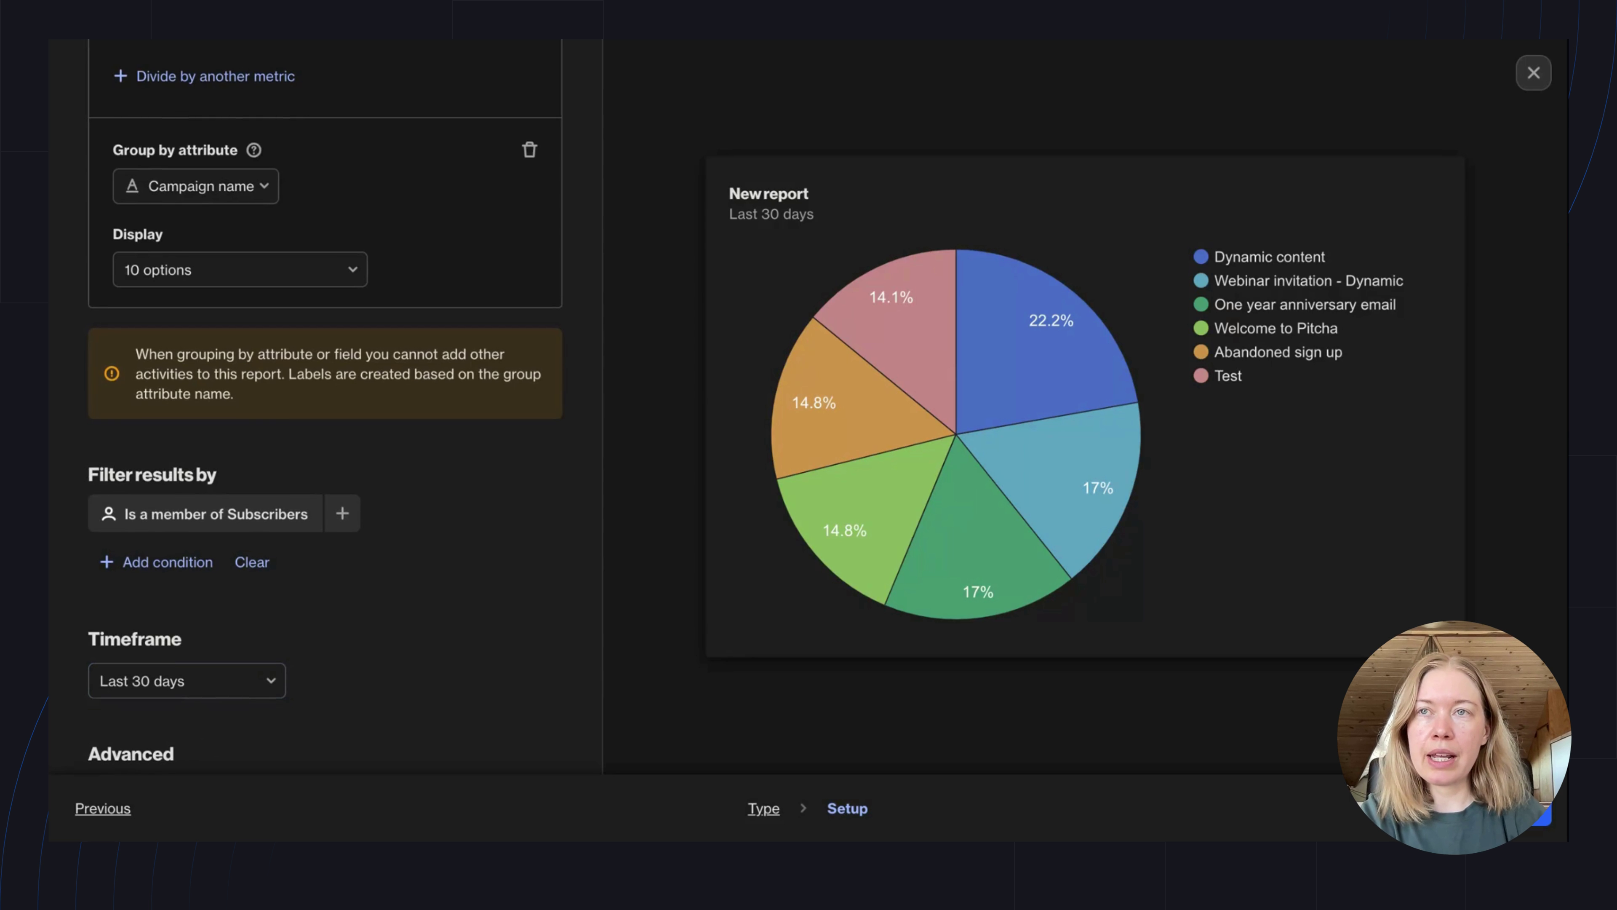
scroll(325, 407, "down", 2)
scroll(325, 408, "down", 3)
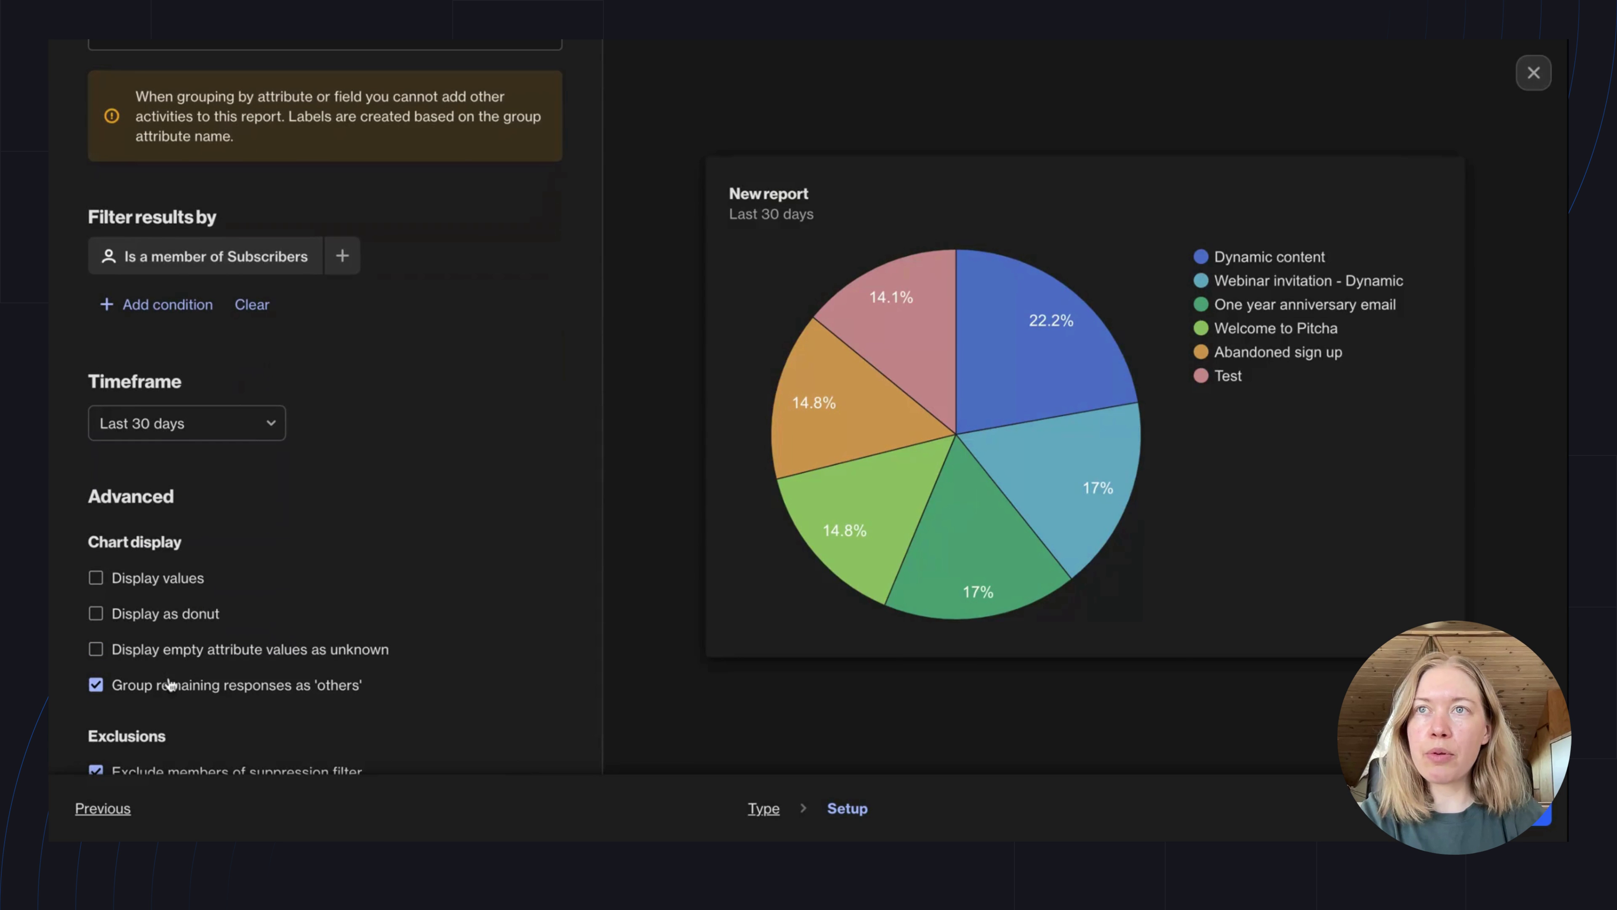
left_click(169, 581)
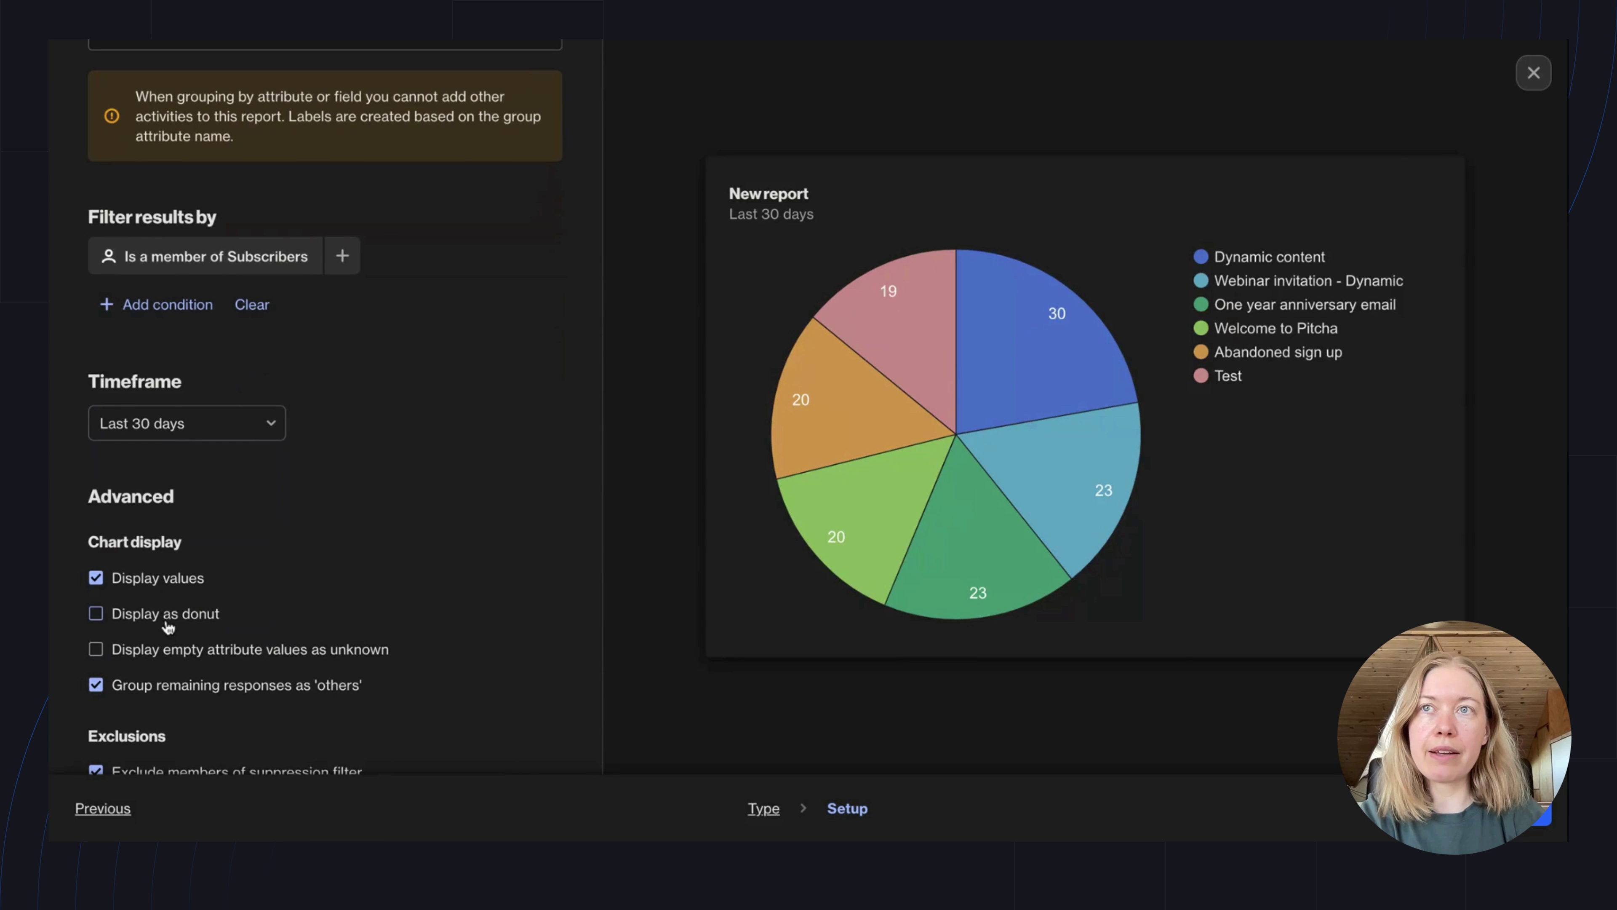
left_click(165, 581)
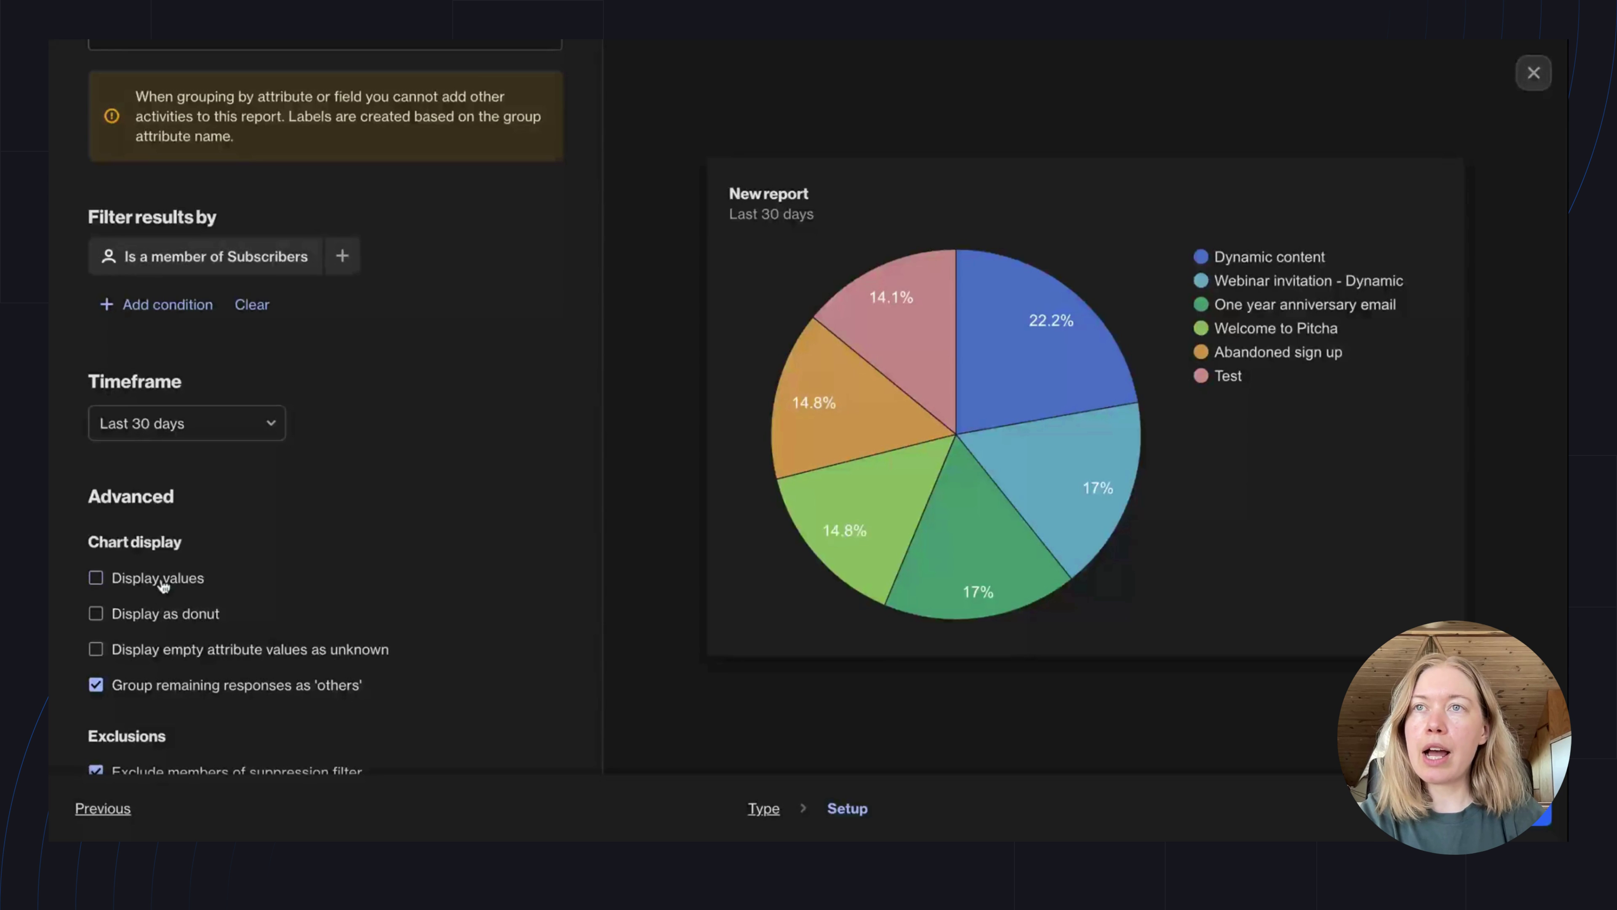
left_click(158, 615)
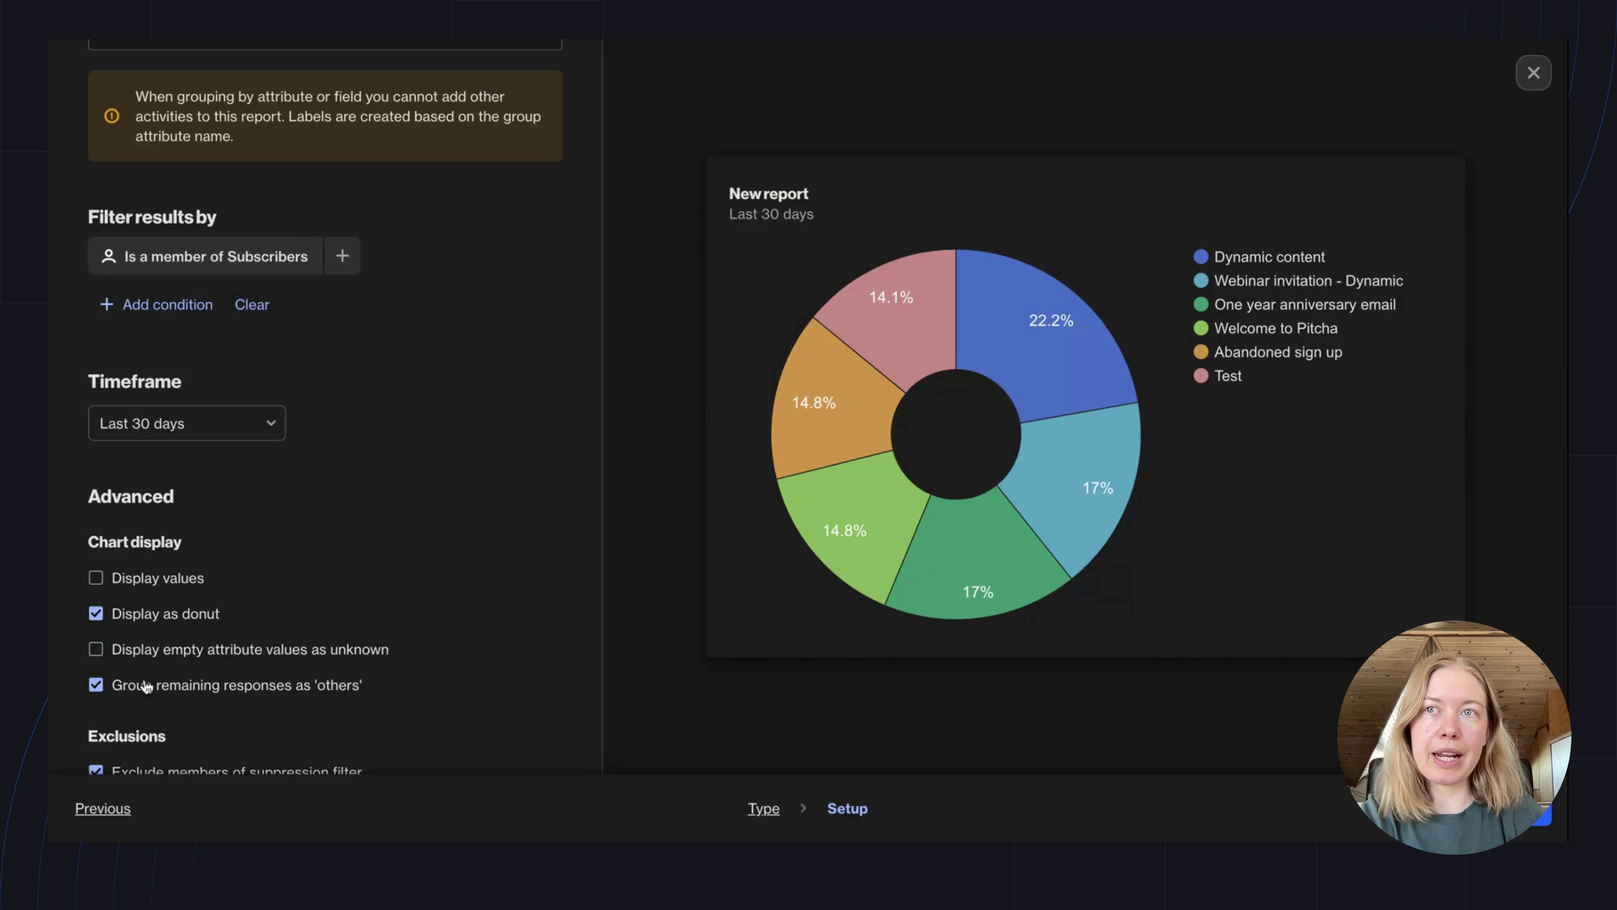
scroll(160, 632, "down", 2)
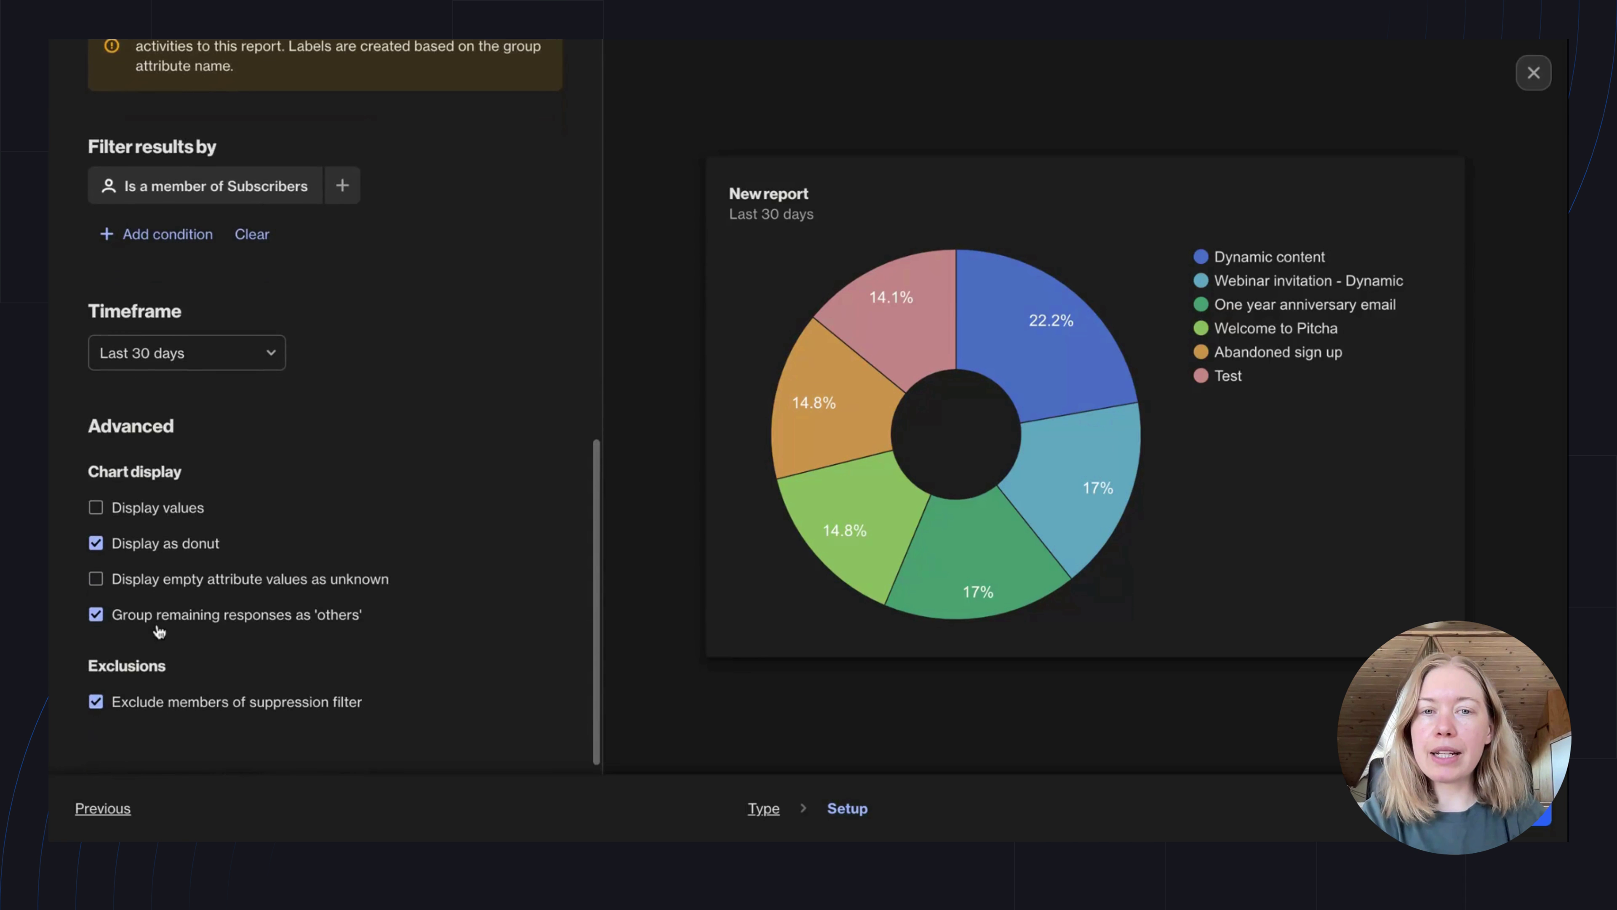
scroll(160, 633, "down", 1)
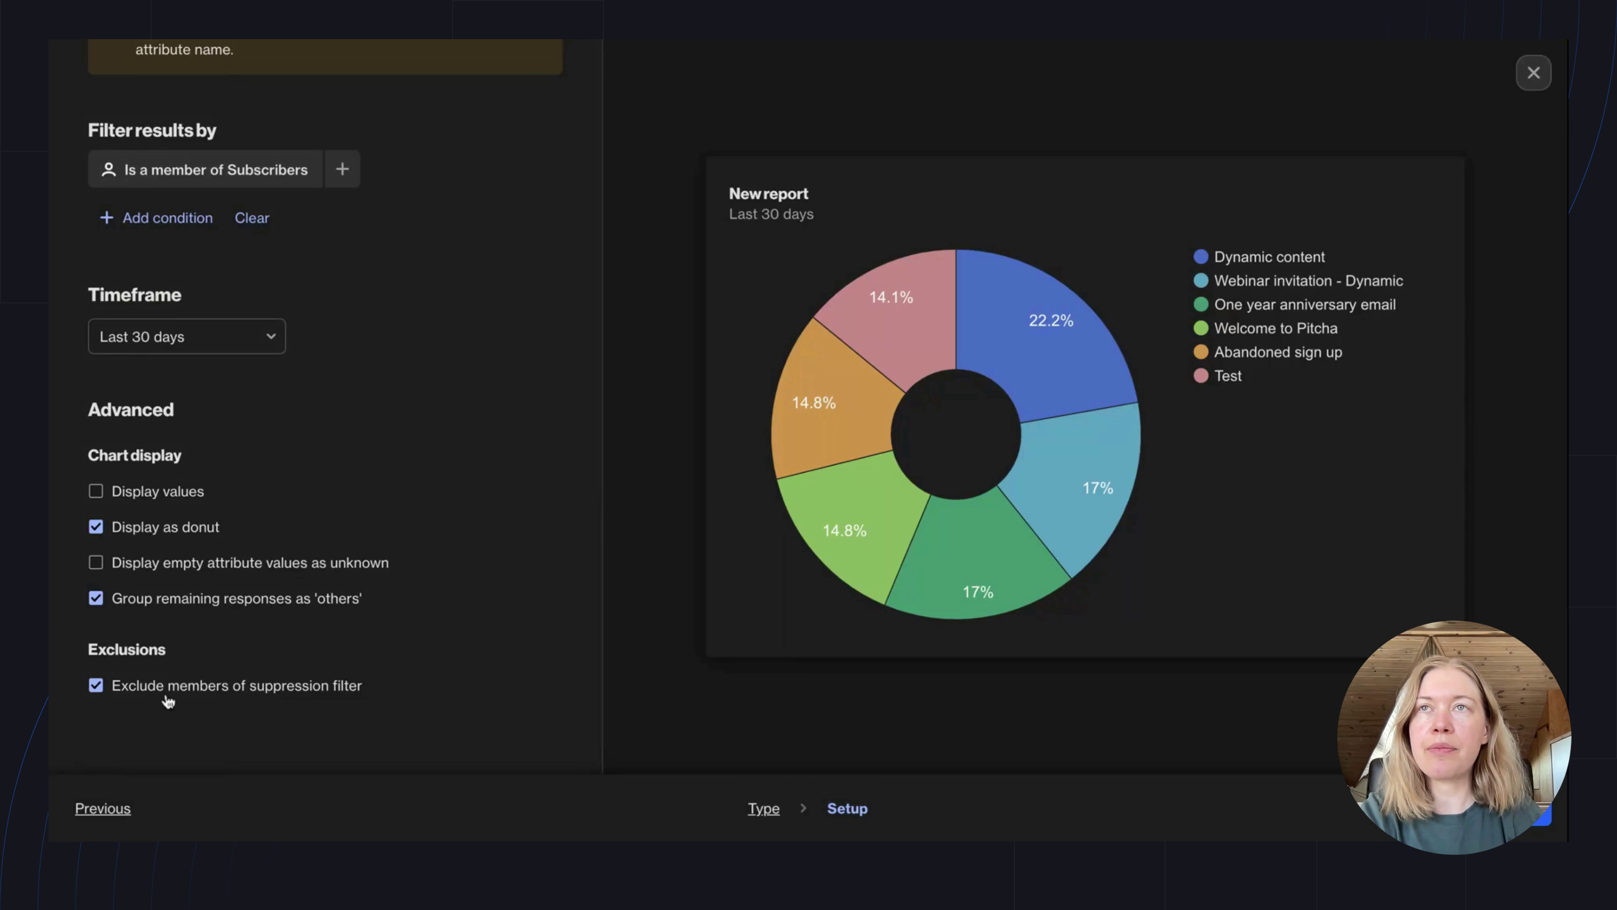
- Rename the report as "Negative sentiment by campaign"
scroll(183, 604, "up", 6)
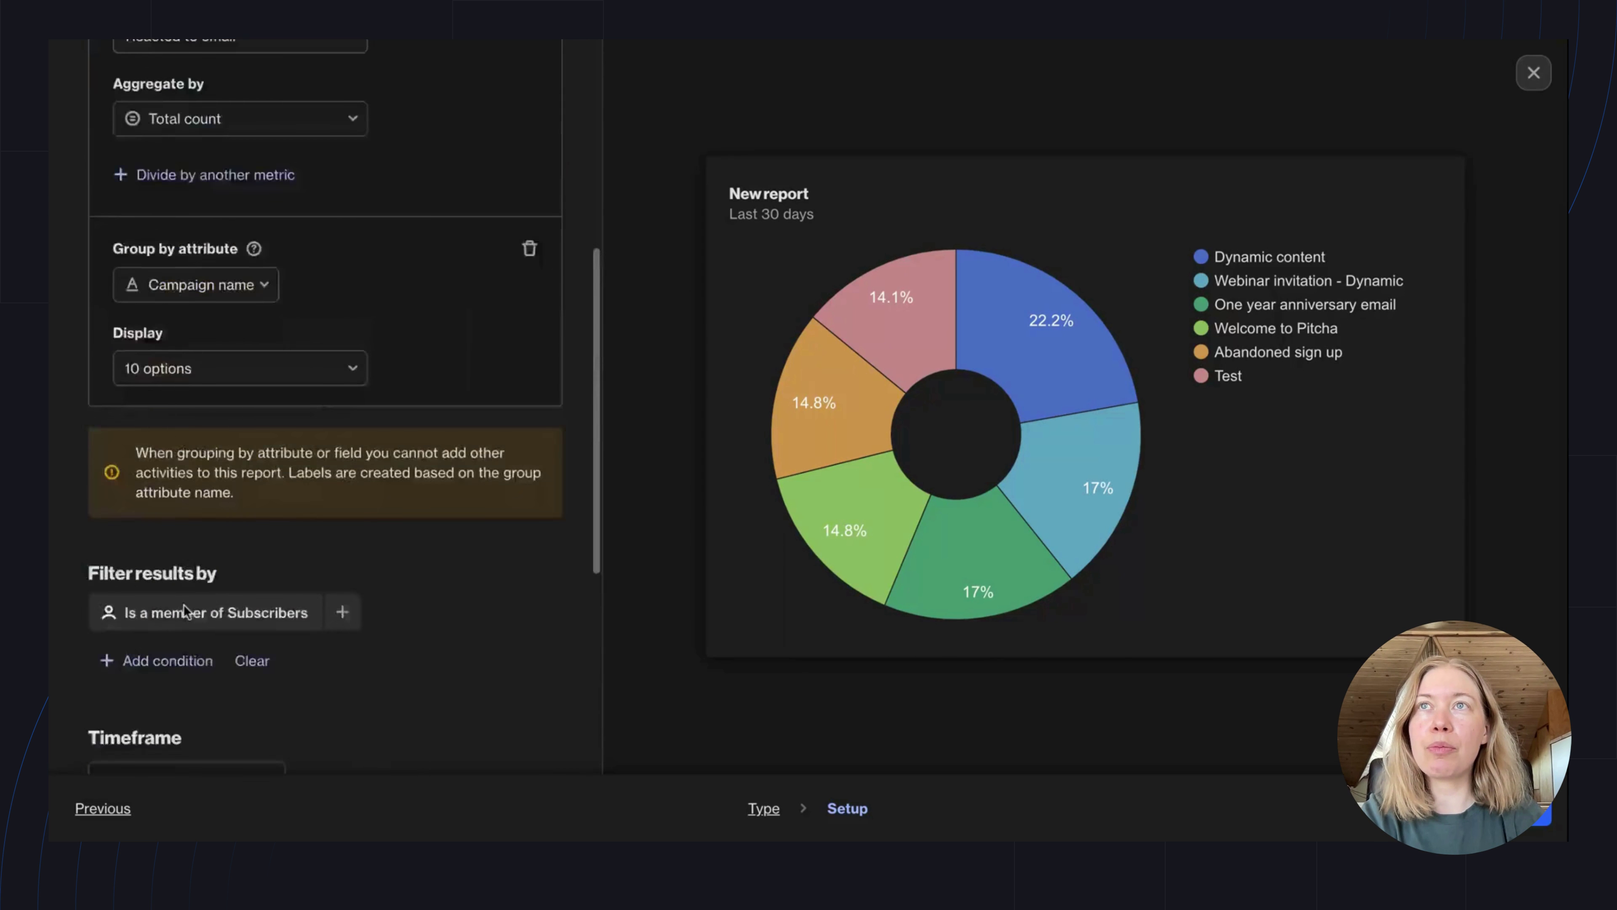
scroll(184, 604, "up", 6)
left_click(91, 199)
key("ctrl+a")
type("N")
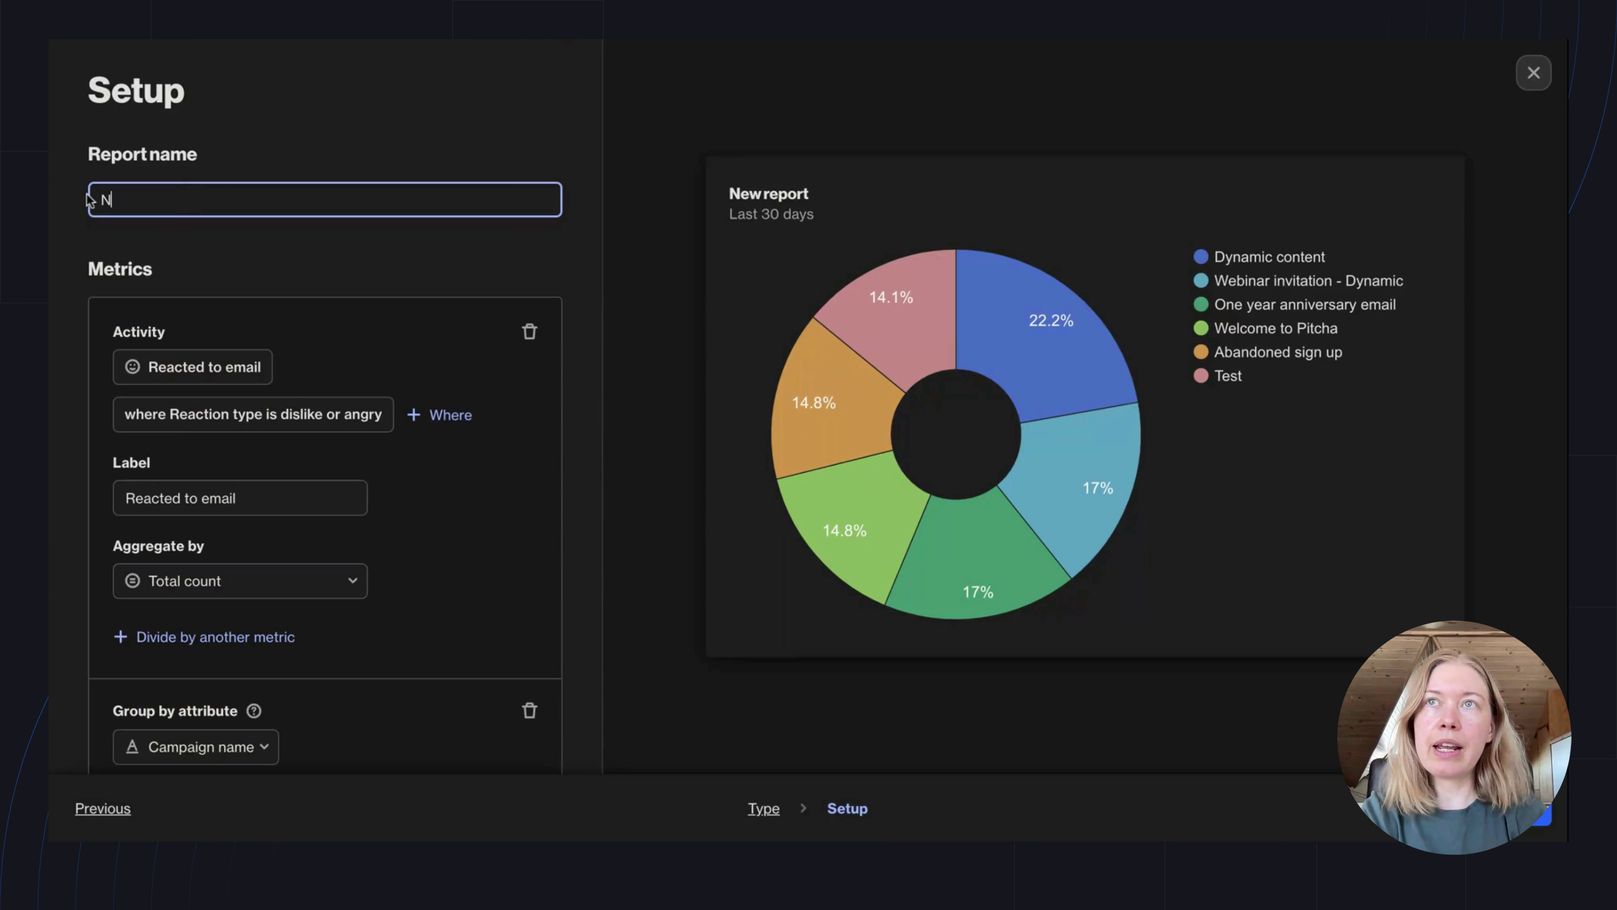
type("egative se")
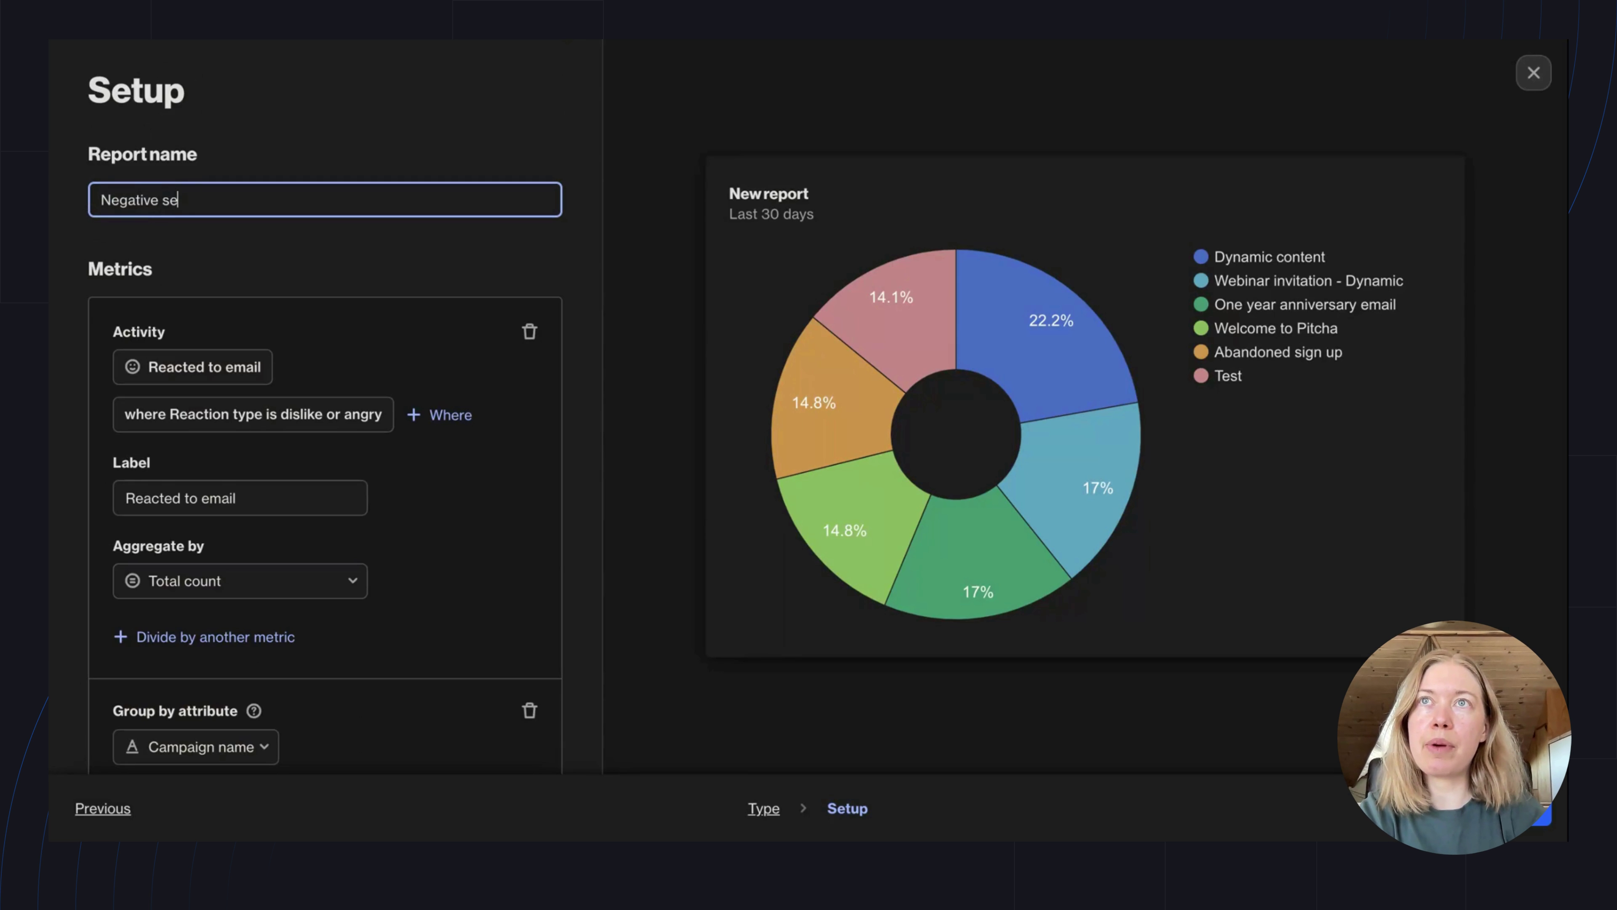
type("ntiment by camp")
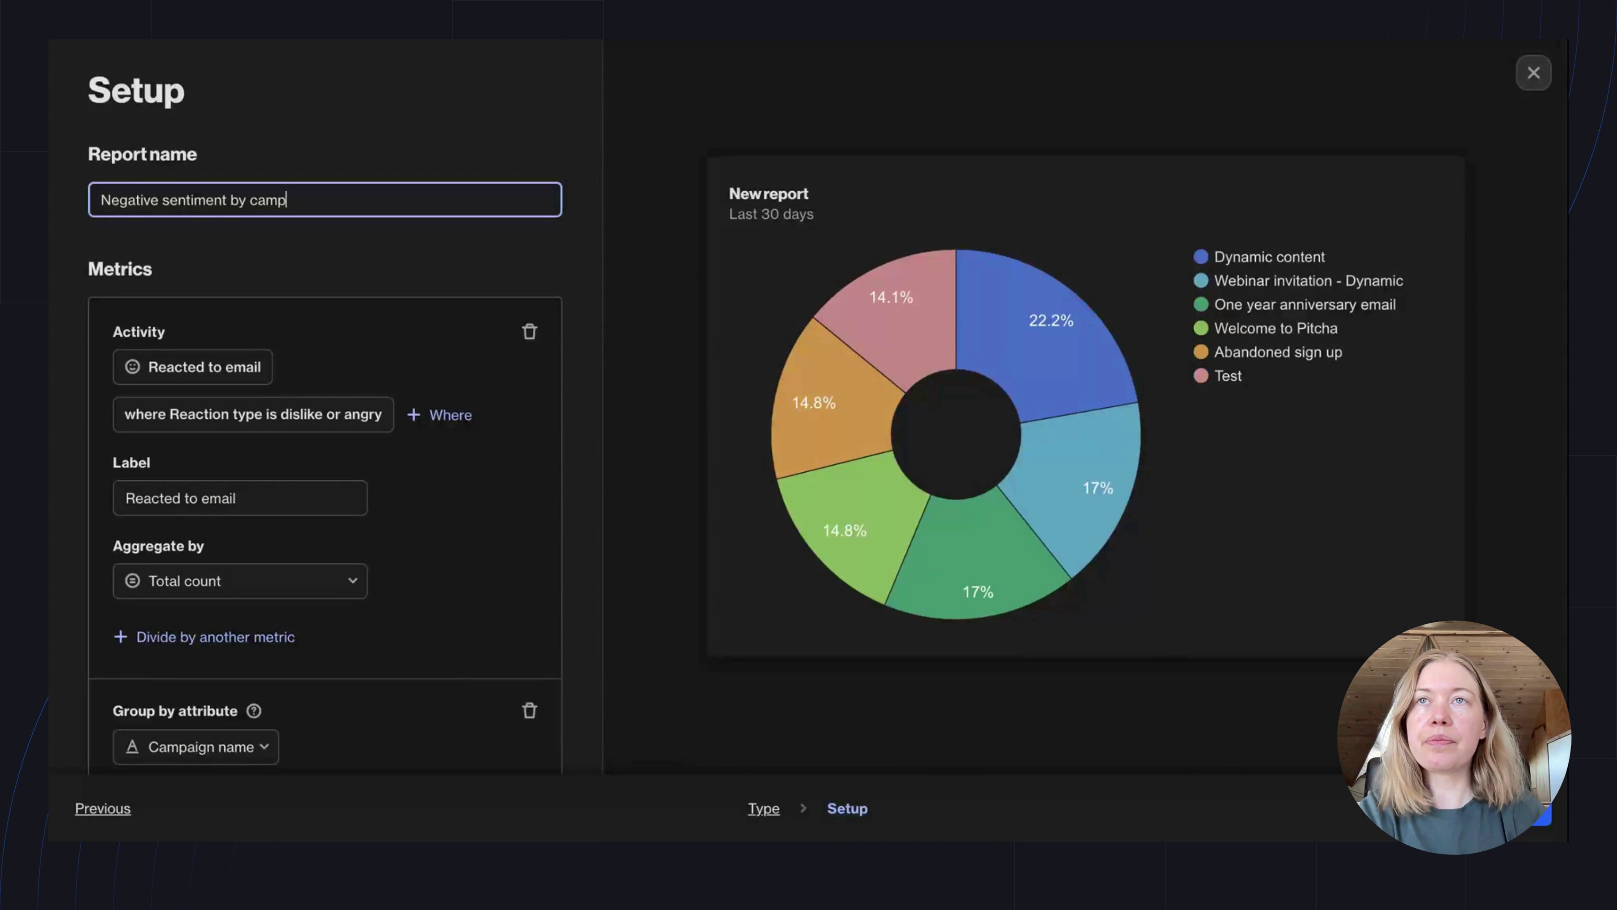
type("aign")
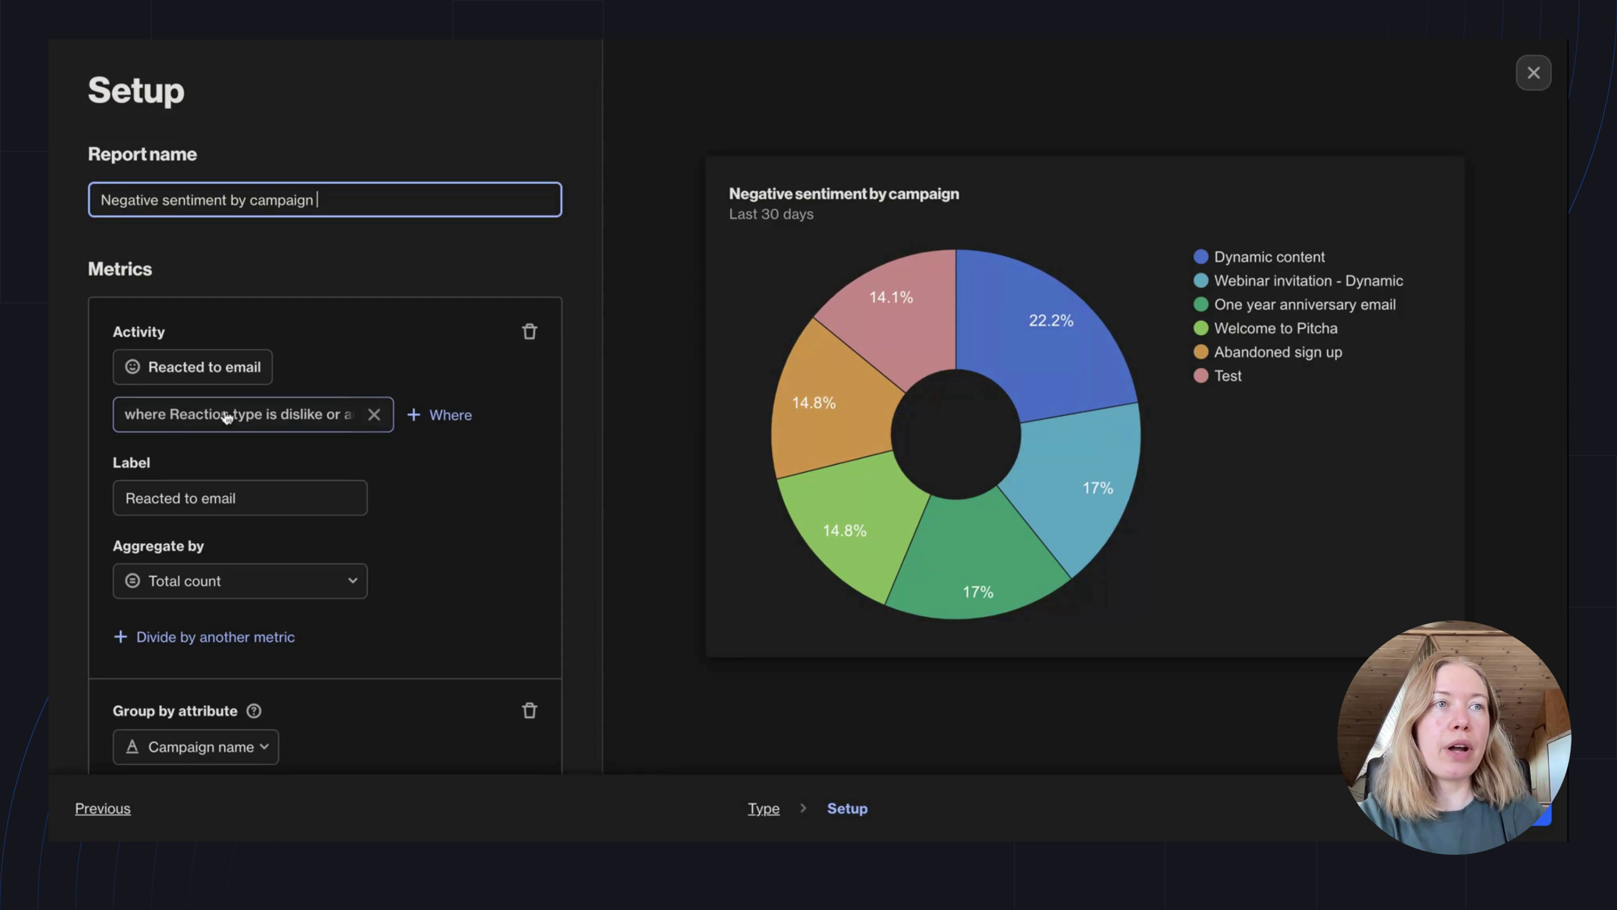